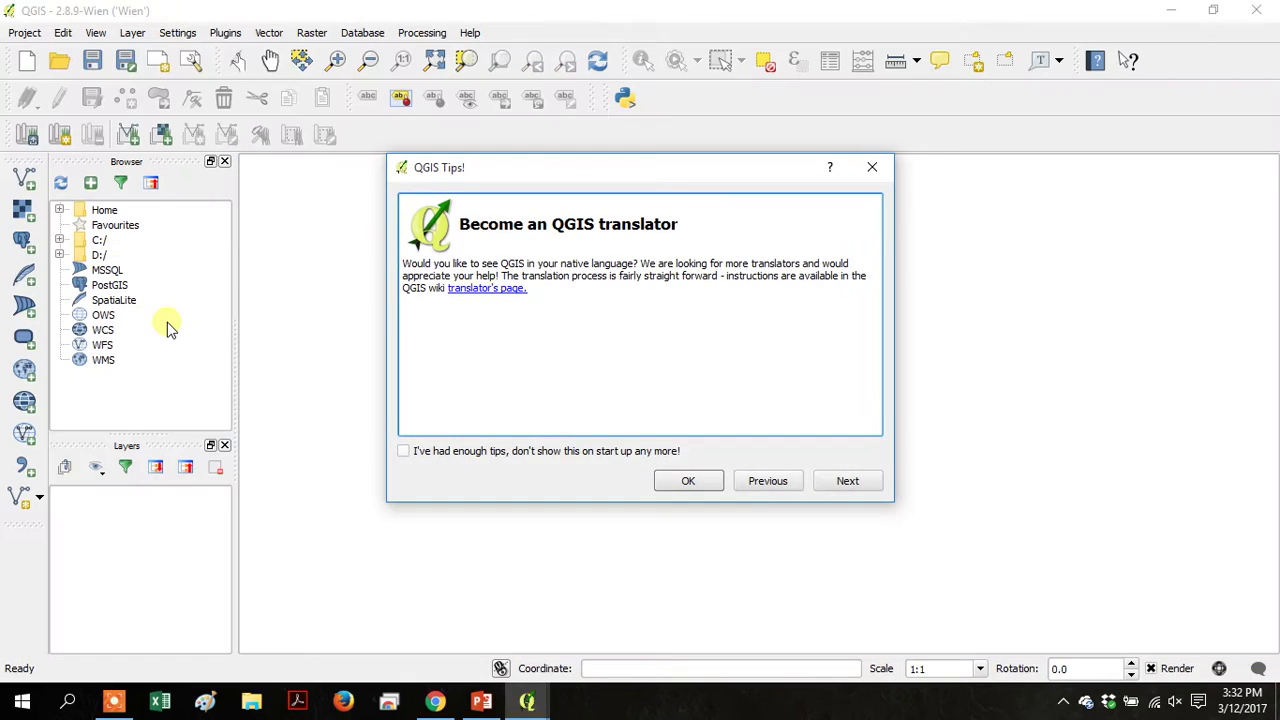
Dismiss the startup tip and open the plugin manager.
click(686, 483)
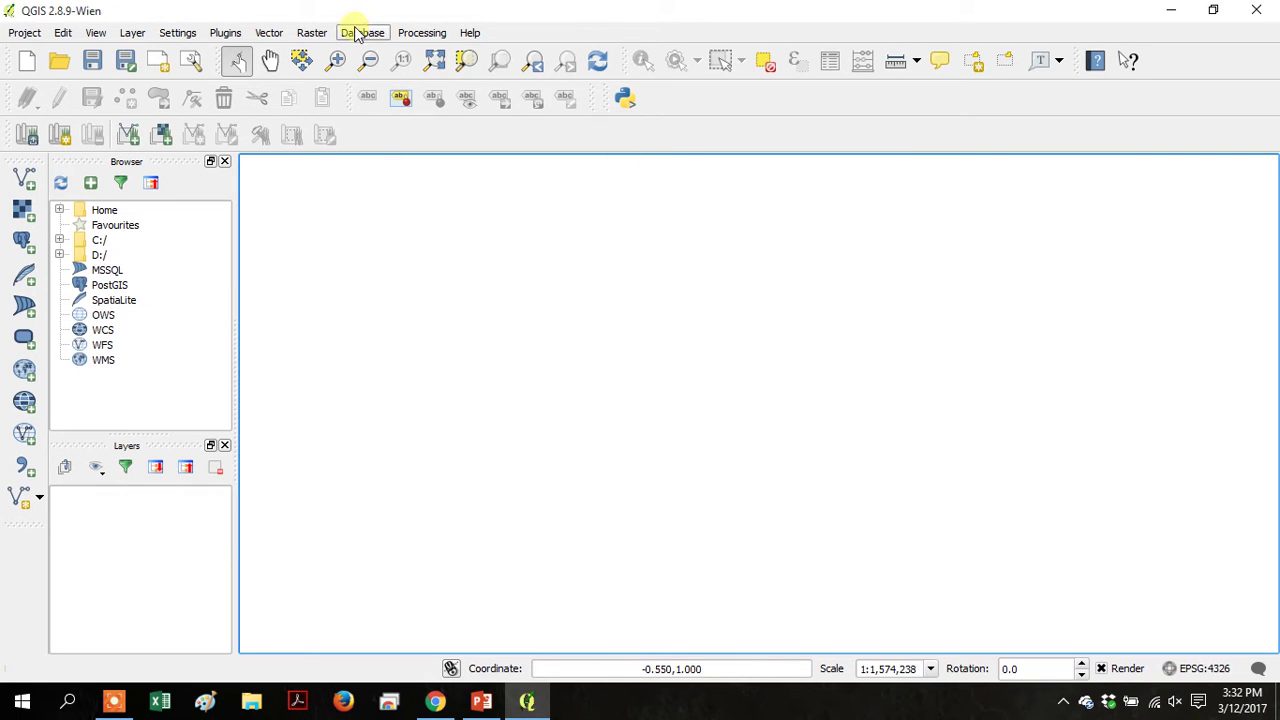
click(228, 34)
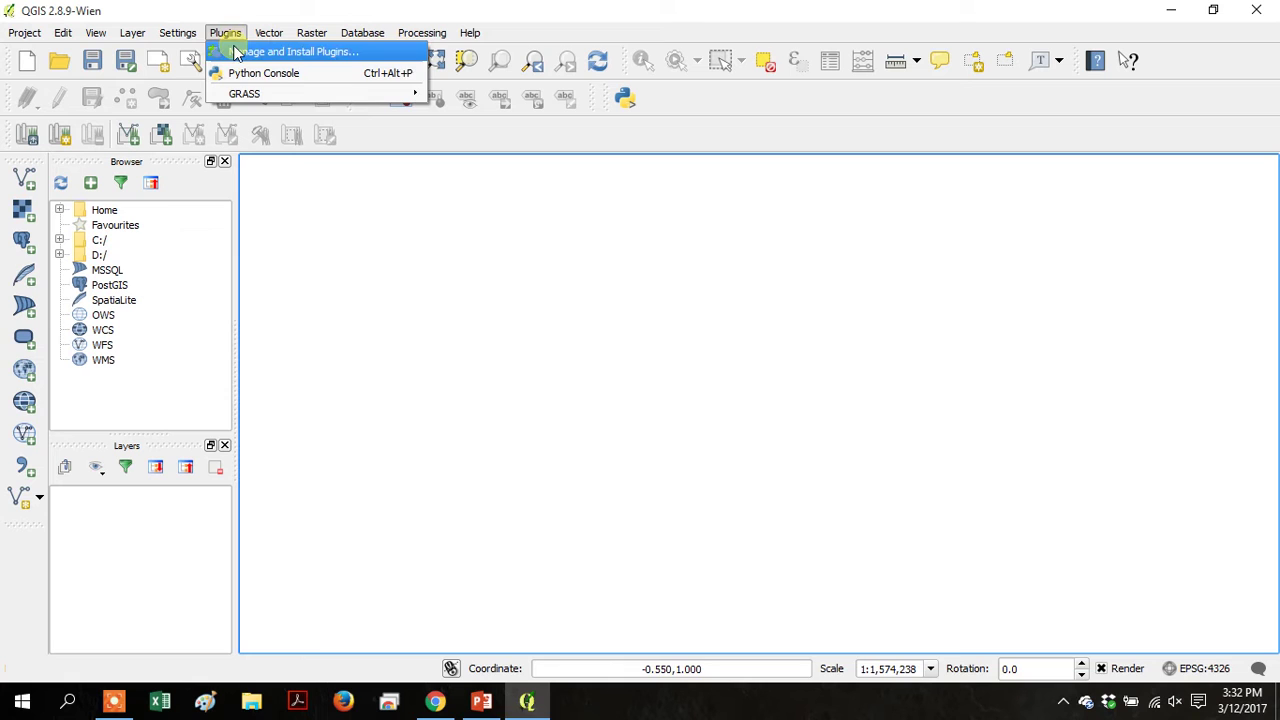
click(237, 52)
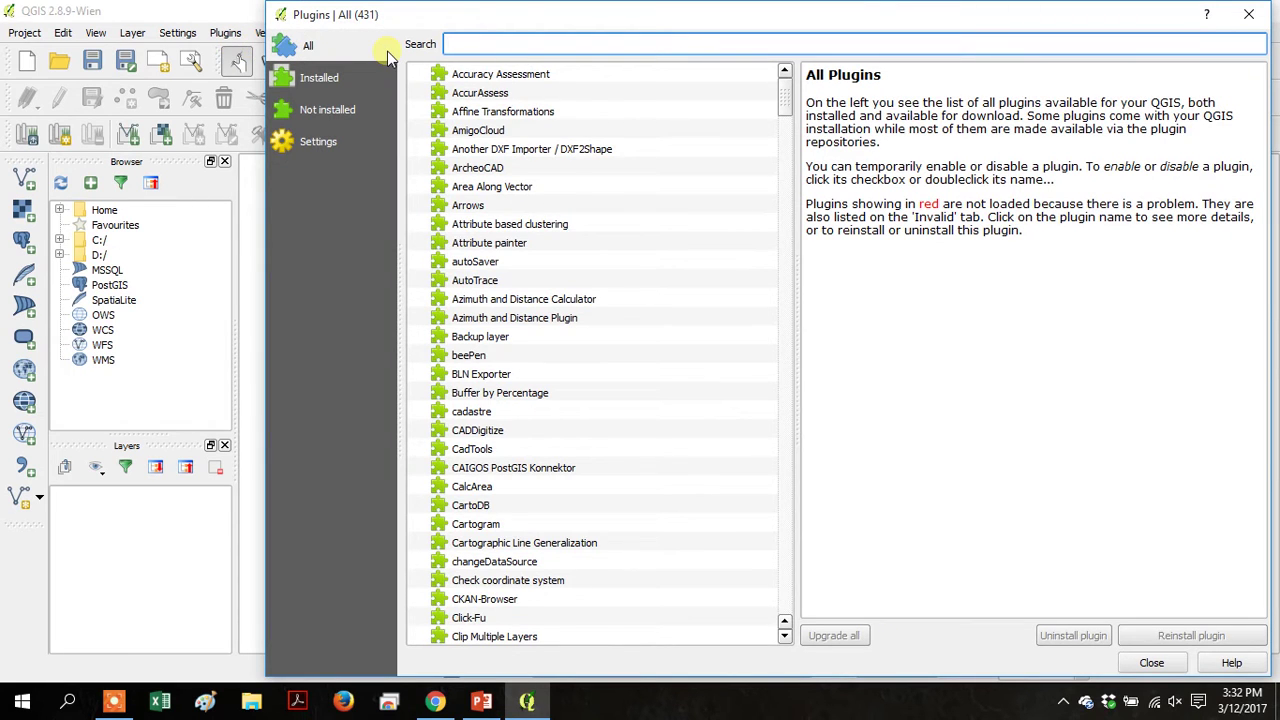
Try searching all plugins for "open layers".
text(opn)
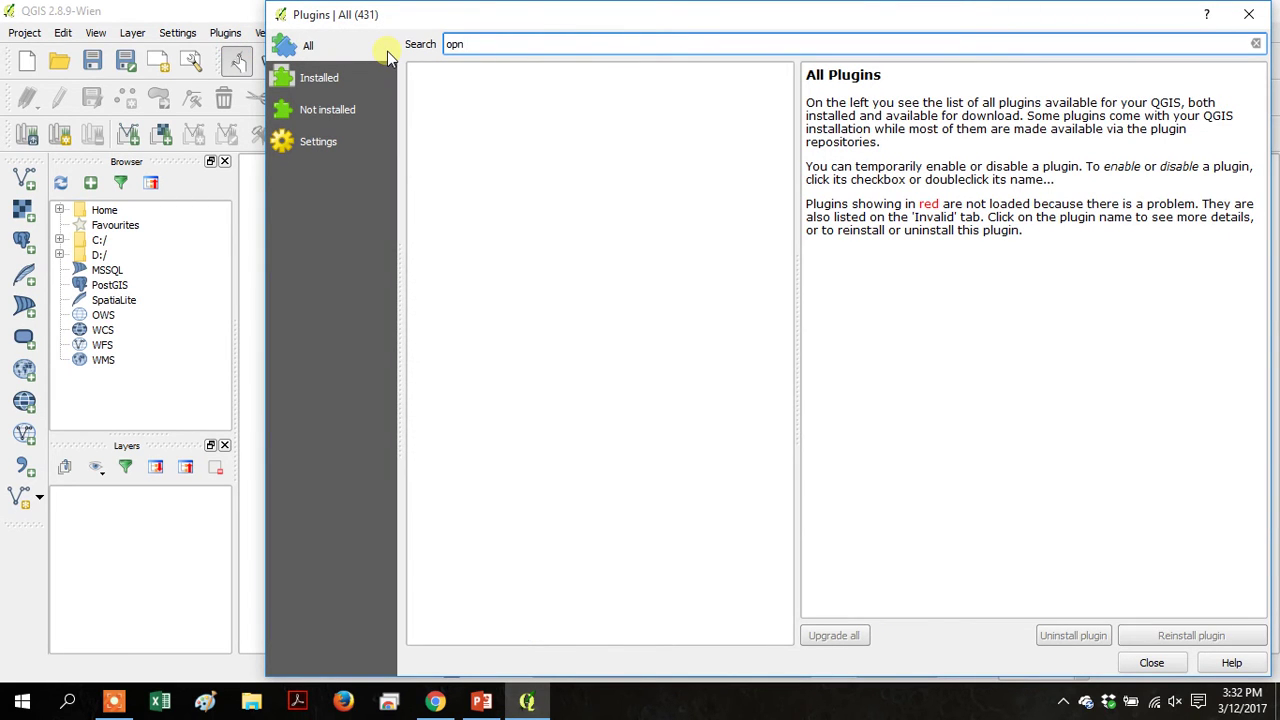
key(BackSpace)
key(BackSpace)
text(en )
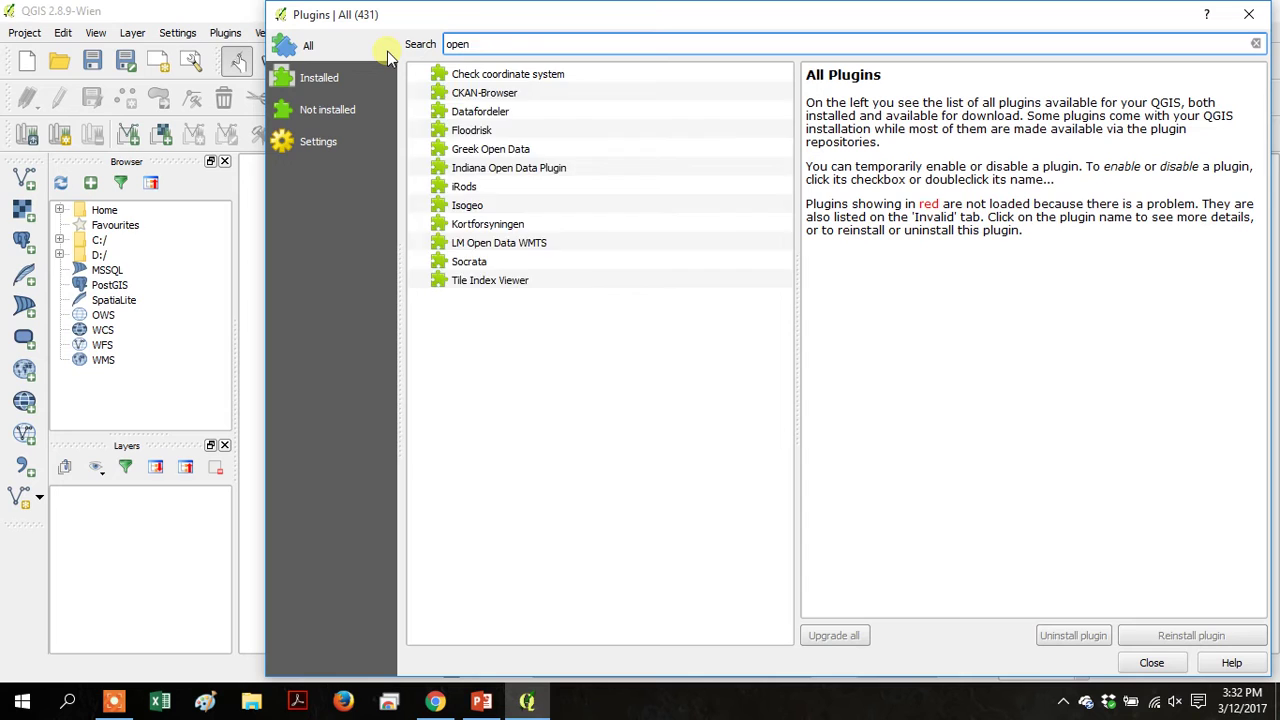
text(layers)
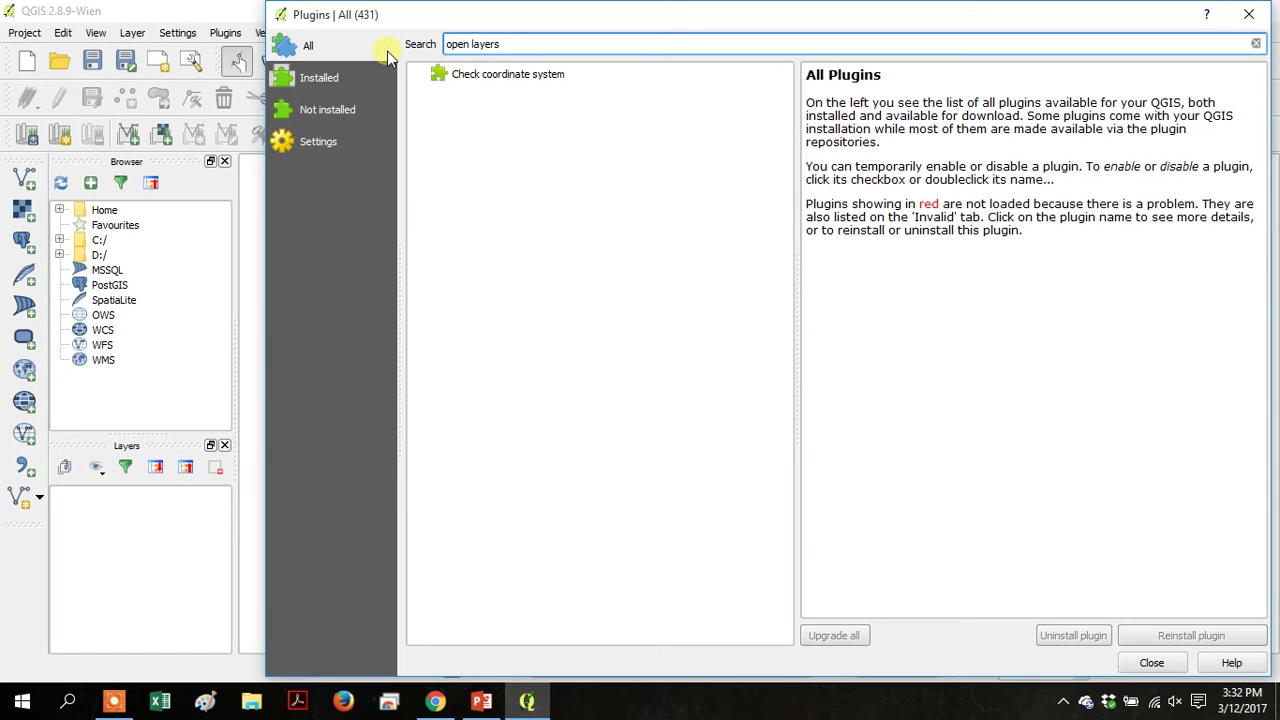
Restrict the plugin list to those not installed and search it for "layers".
click(312, 112)
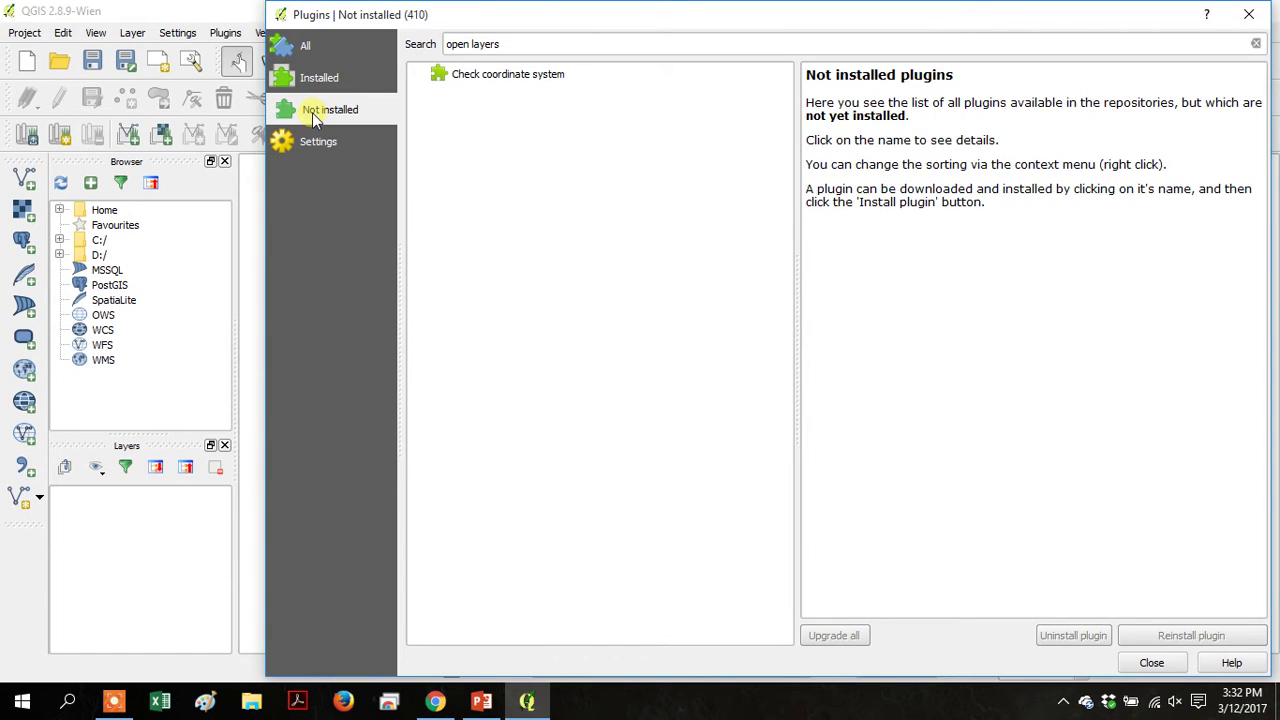
click(492, 46)
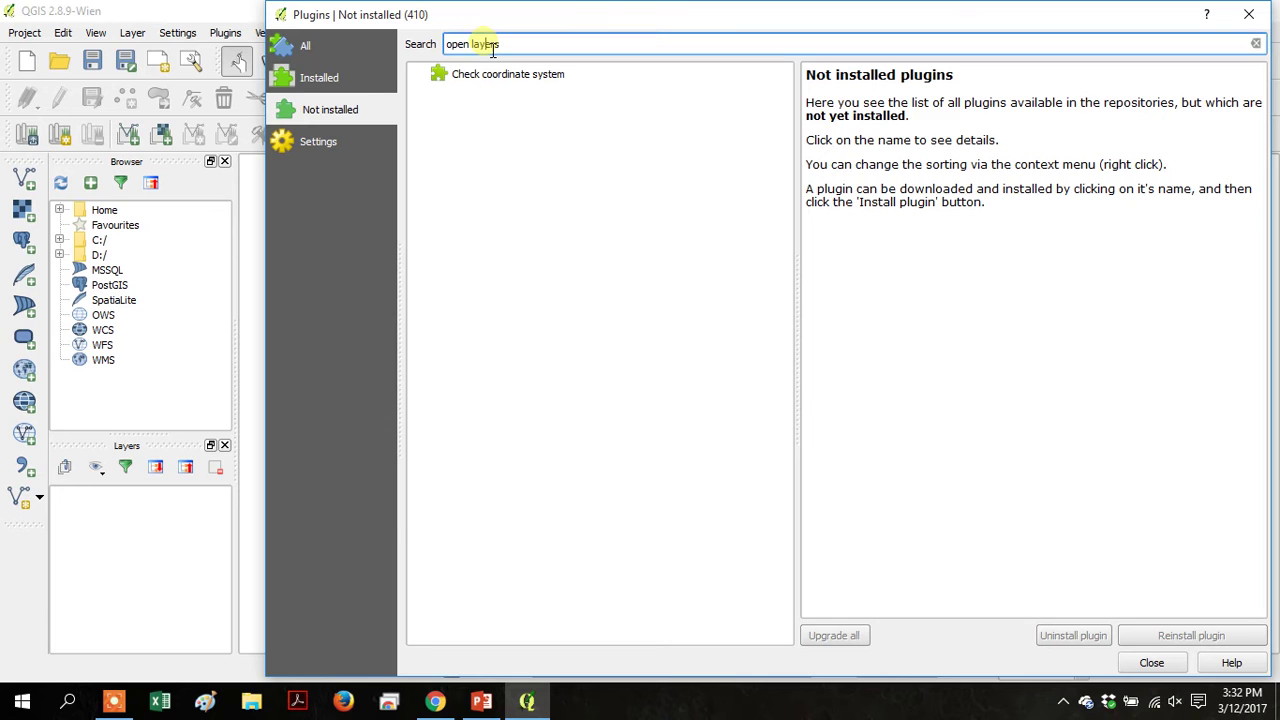
key(BackSpace)
key(BackSpace)
key(BackSpace)
key(BackSpace)
key(BackSpace)
key(BackSpace)
key(BackSpace)
key(BackSpace)
key(BackSpace)
key(BackSpace)
key(BackSpace)
text(layers)
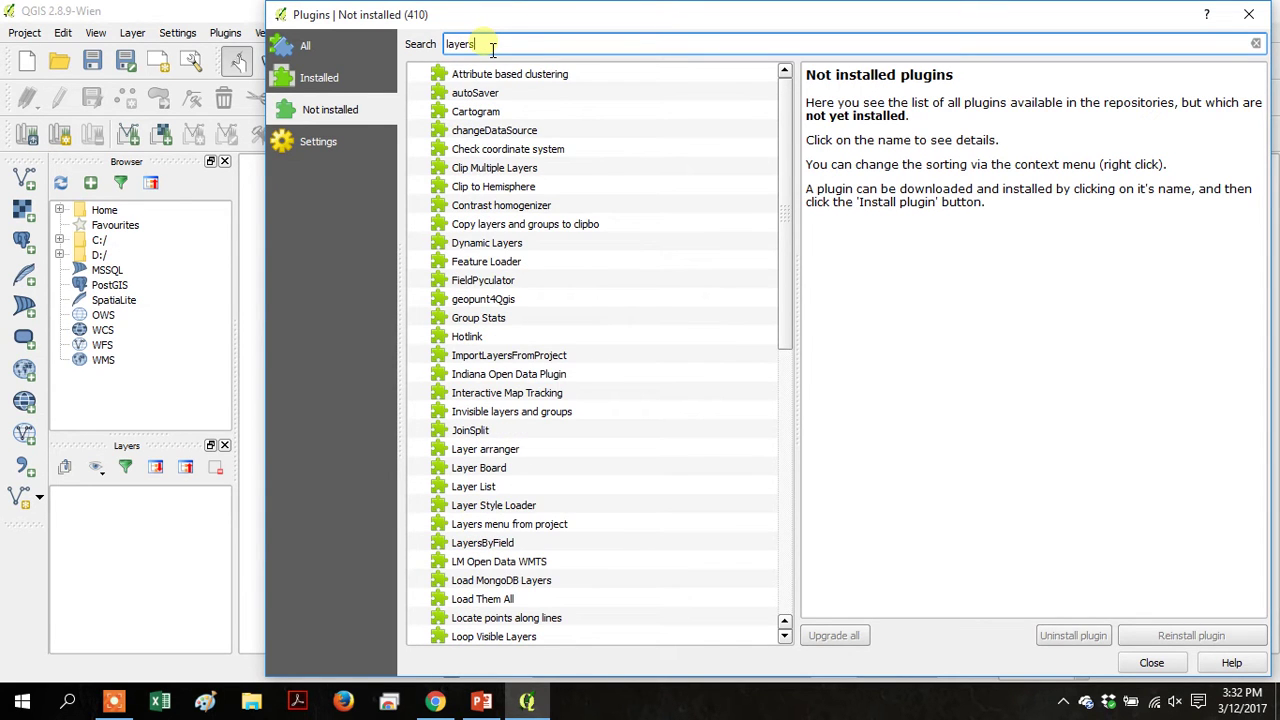
Find OpenLayers Plugin among the search results and install it.
click(772, 148)
key(Down)
drag(786, 191, 797, 357)
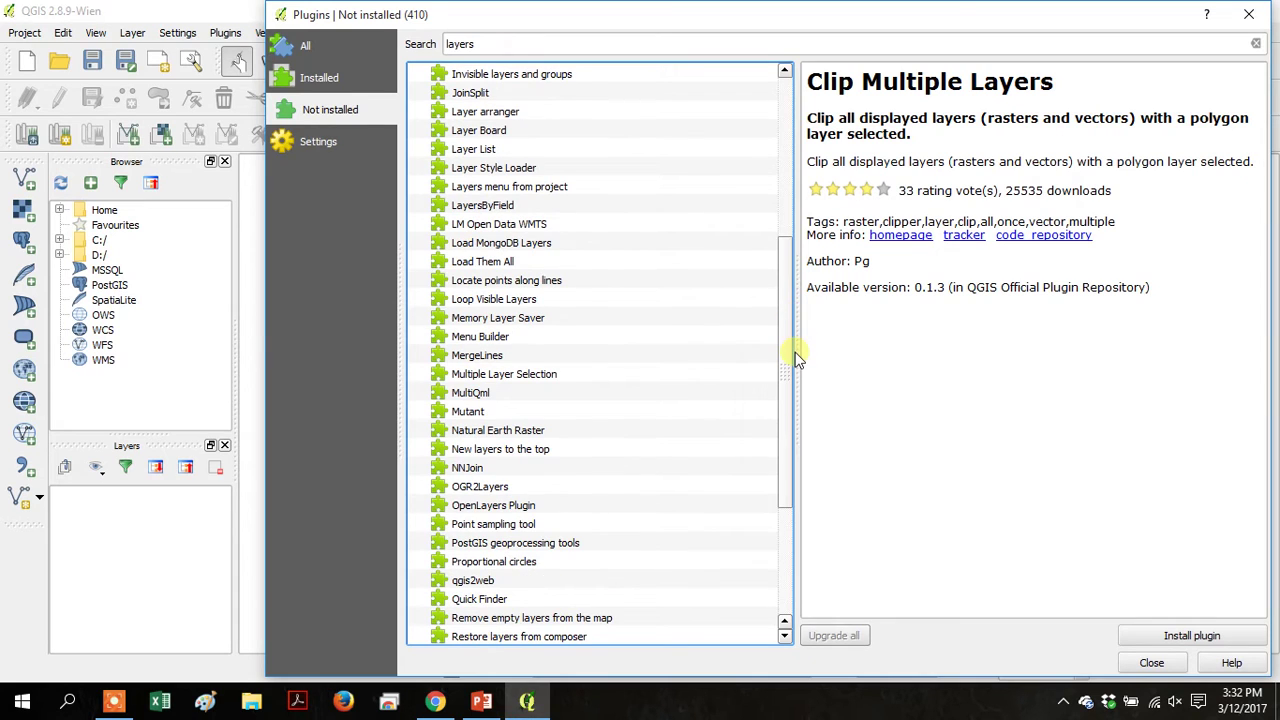
click(505, 505)
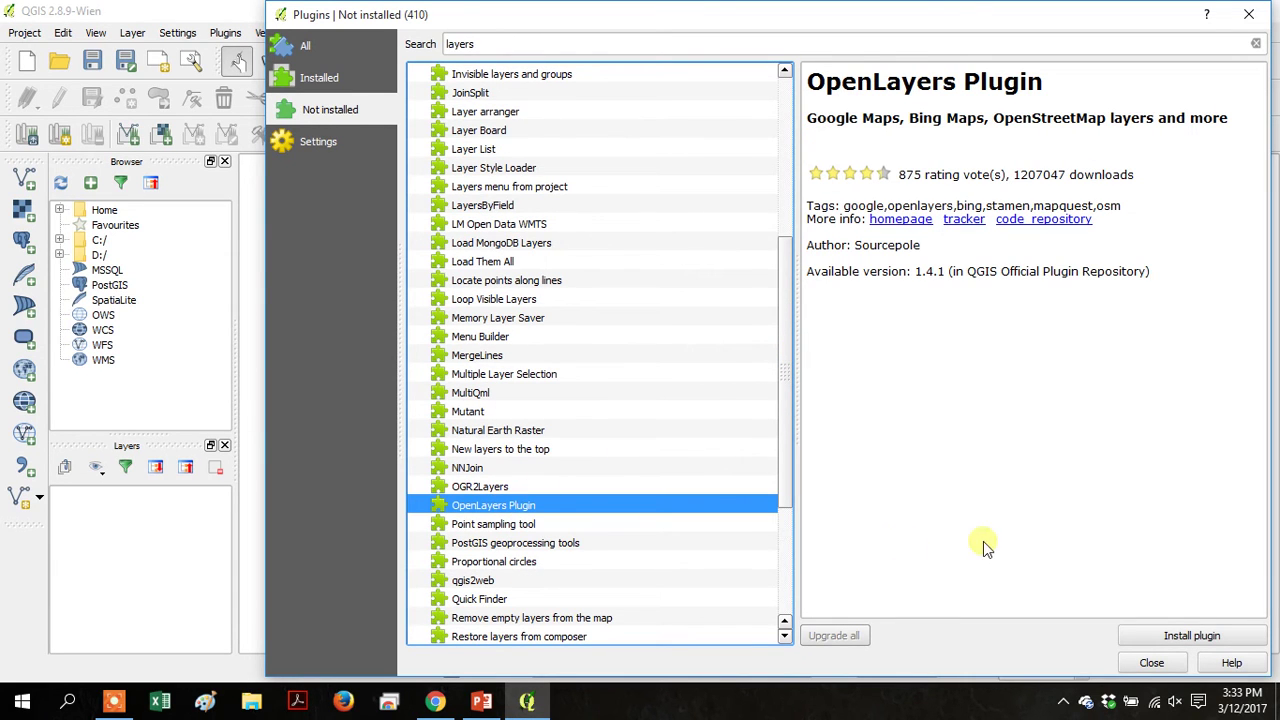
click(1168, 636)
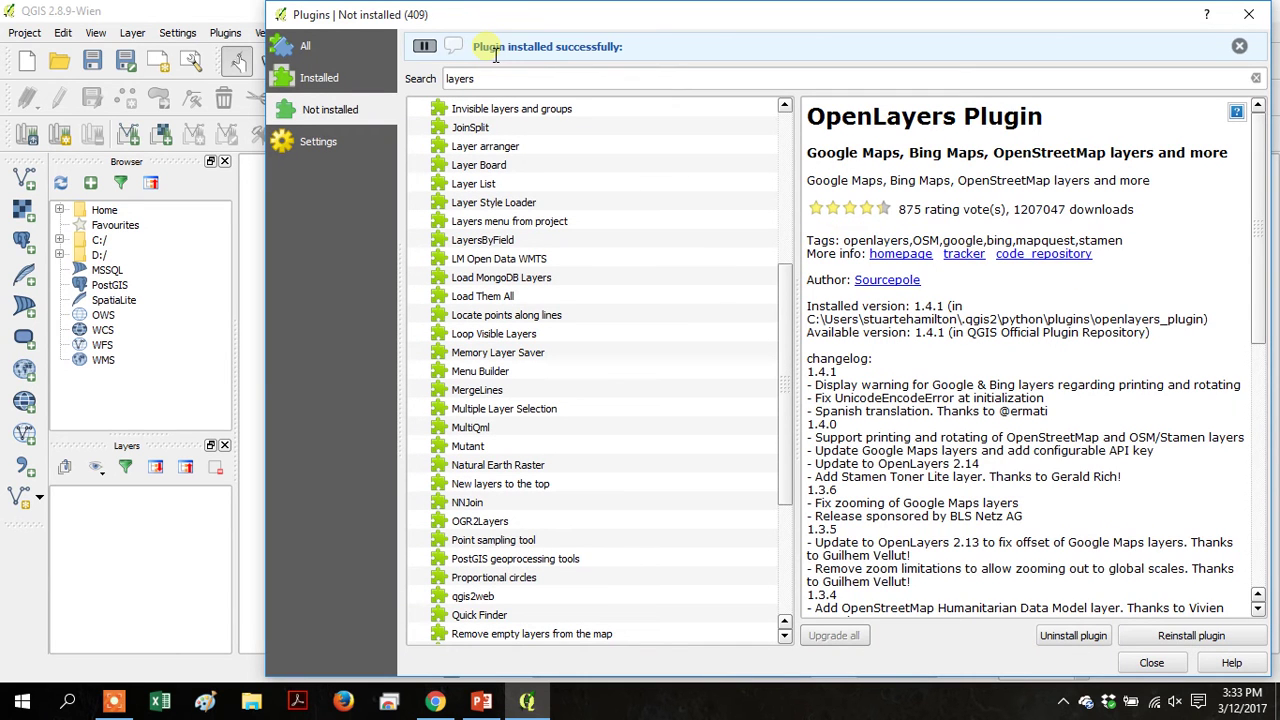
Try searching the plugins that are not installed for "quest" and "sources".
double_click(478, 85)
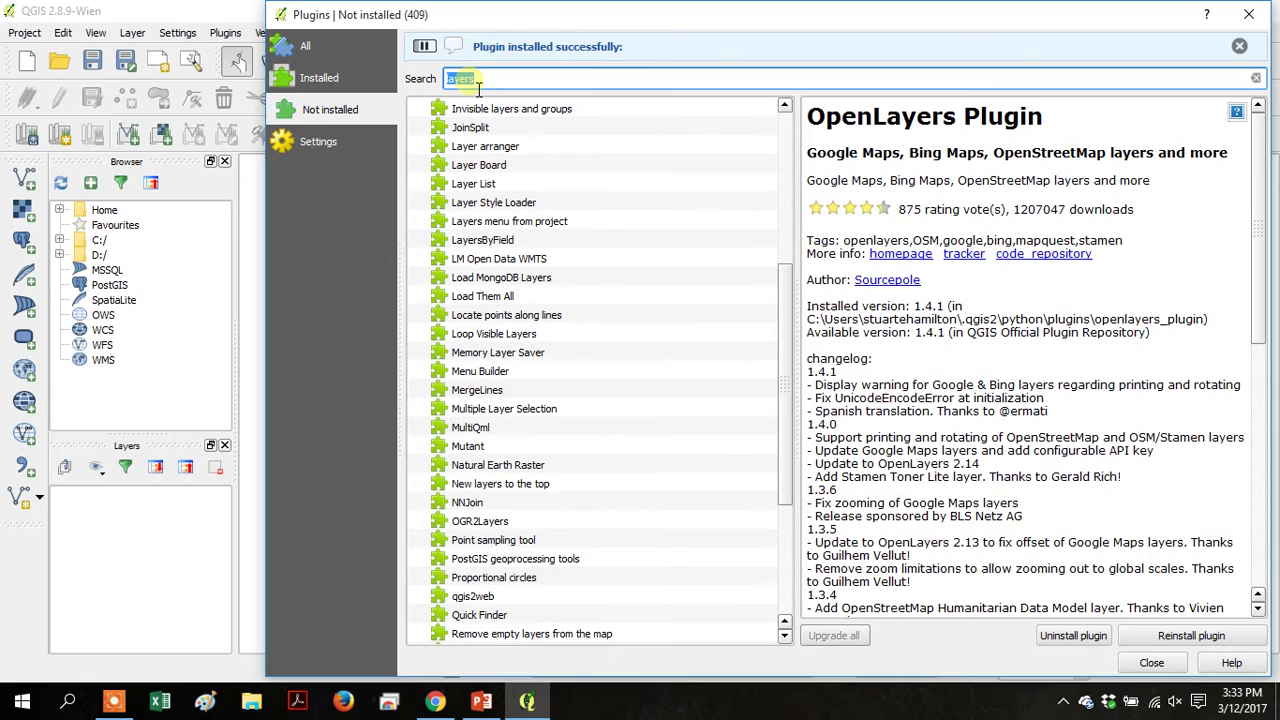
text(quest)
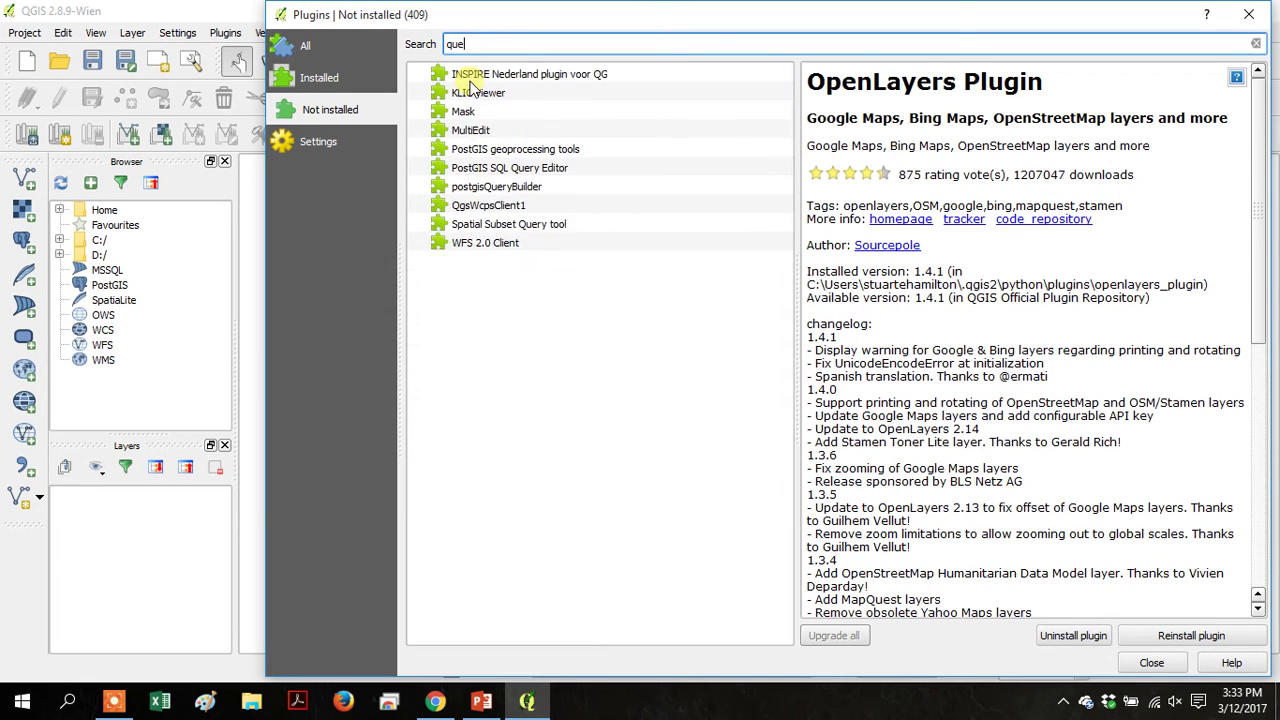
key(BackSpace)
key(BackSpace)
key(BackSpace)
key(BackSpace)
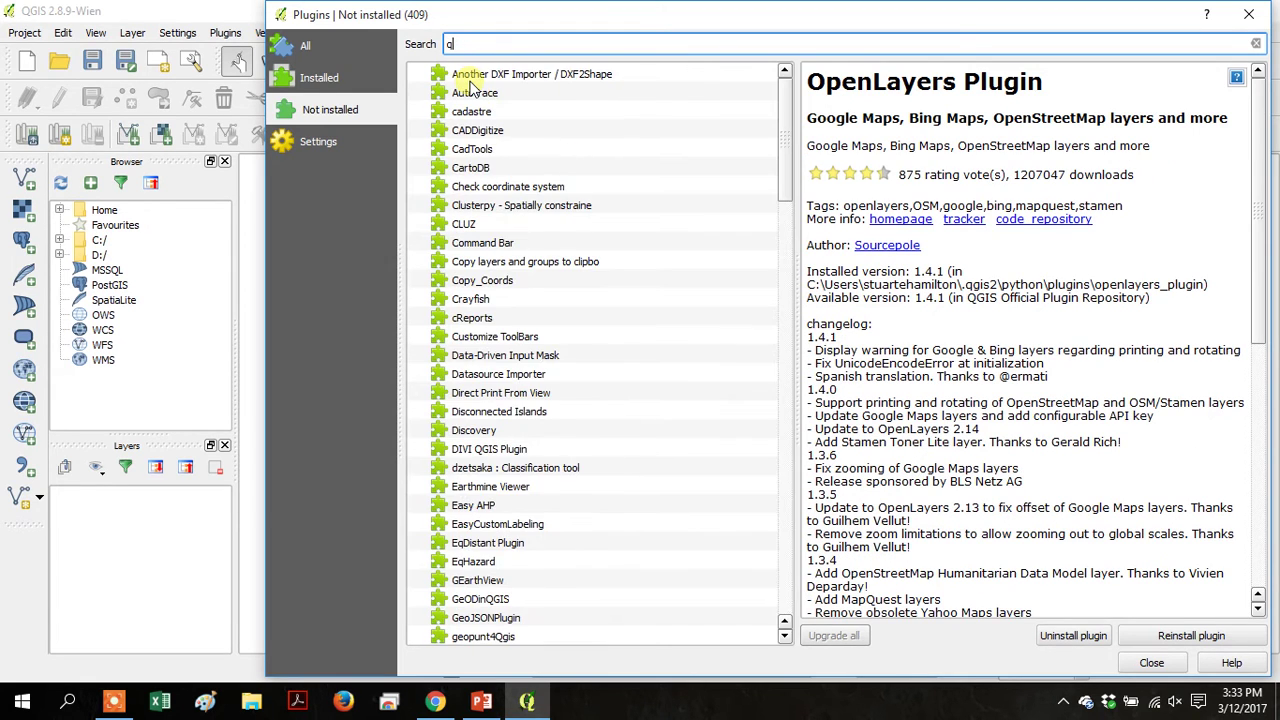
text(source)
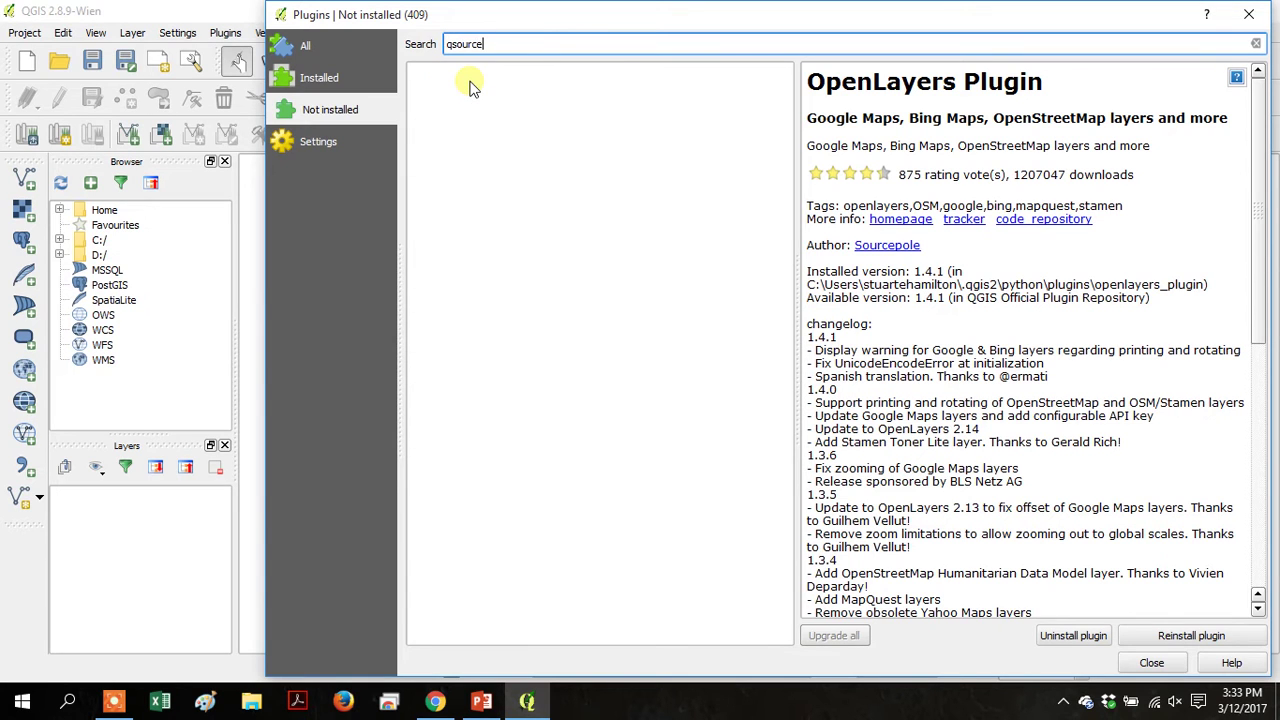
key(BackSpace)
key(BackSpace)
key(BackSpace)
key(BackSpace)
text(sou)
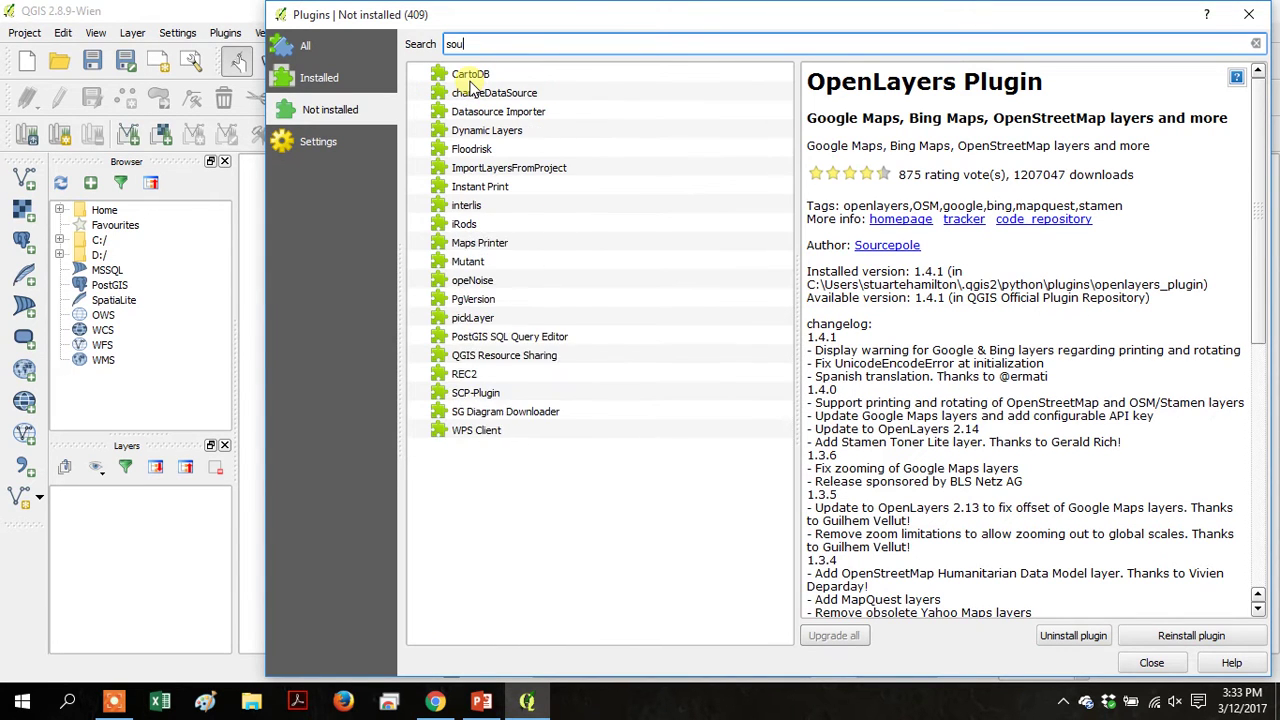
text(rces)
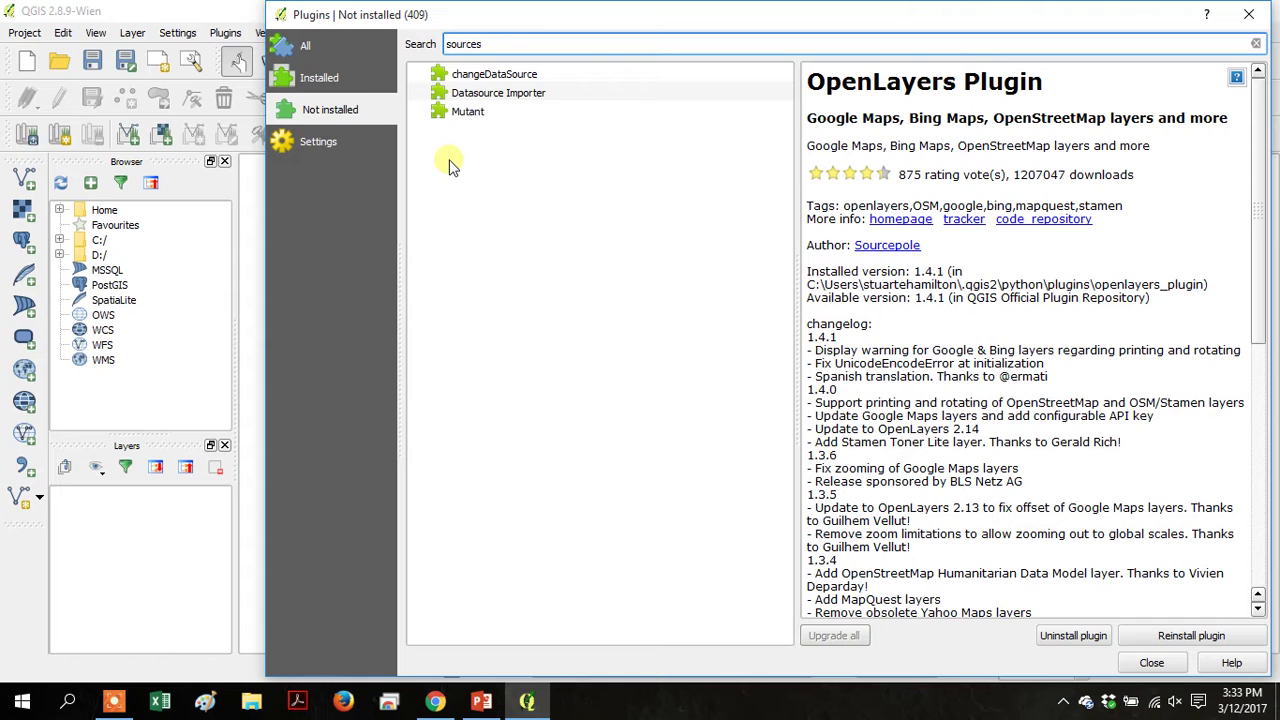
Search the plugins for "qu", install QuickMapServices, and close the plugin manager.
key(BackSpace)
key(BackSpace)
key(BackSpace)
key(BackSpace)
key(BackSpace)
text(qu)
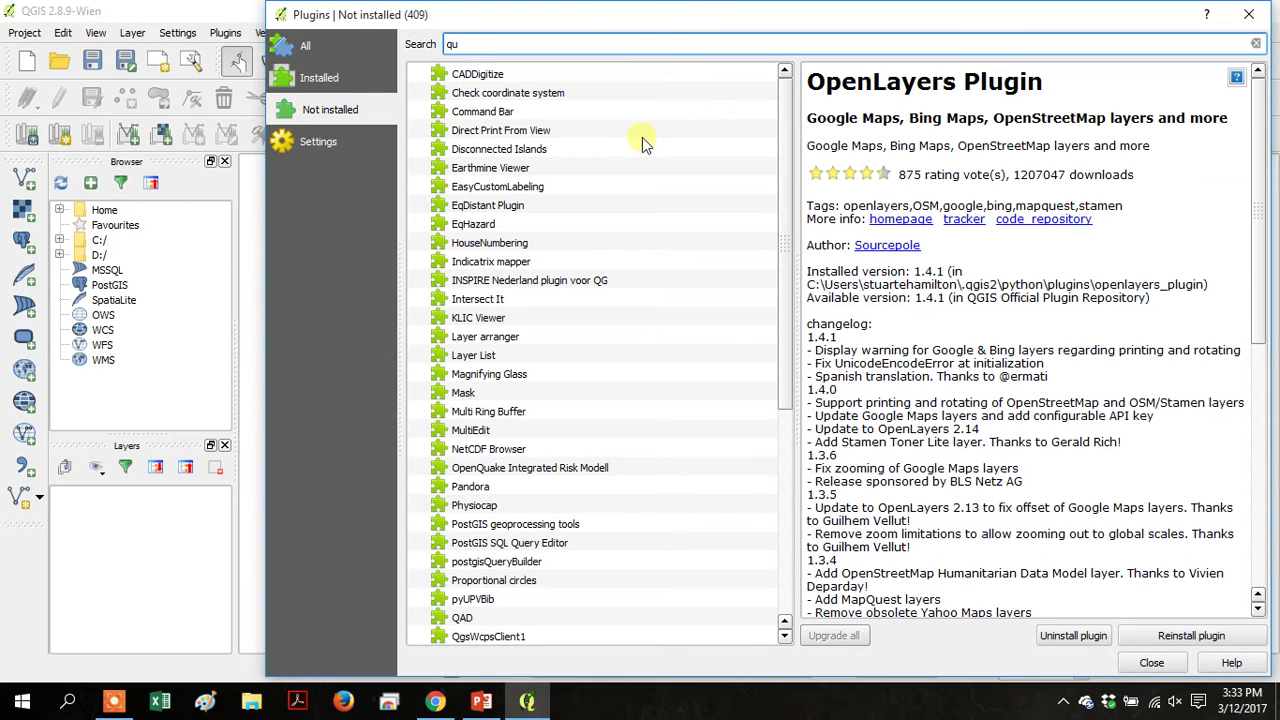
drag(780, 125, 772, 232)
click(459, 542)
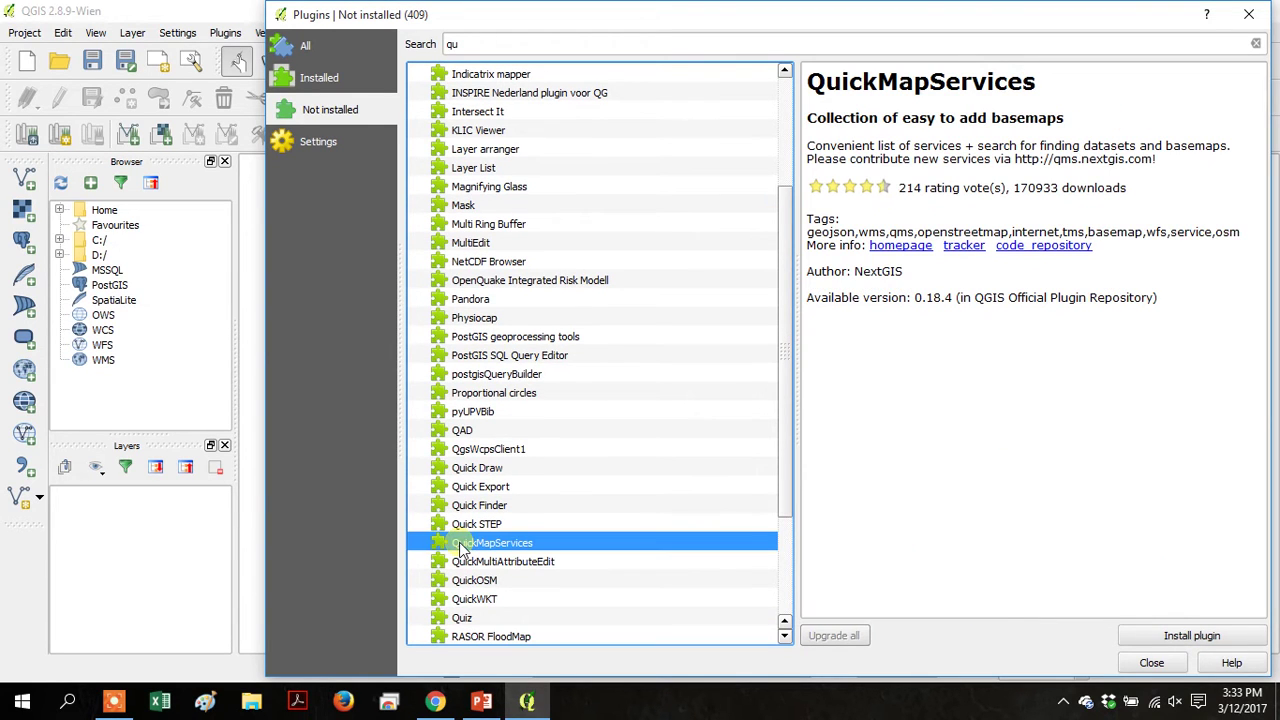
click(1140, 635)
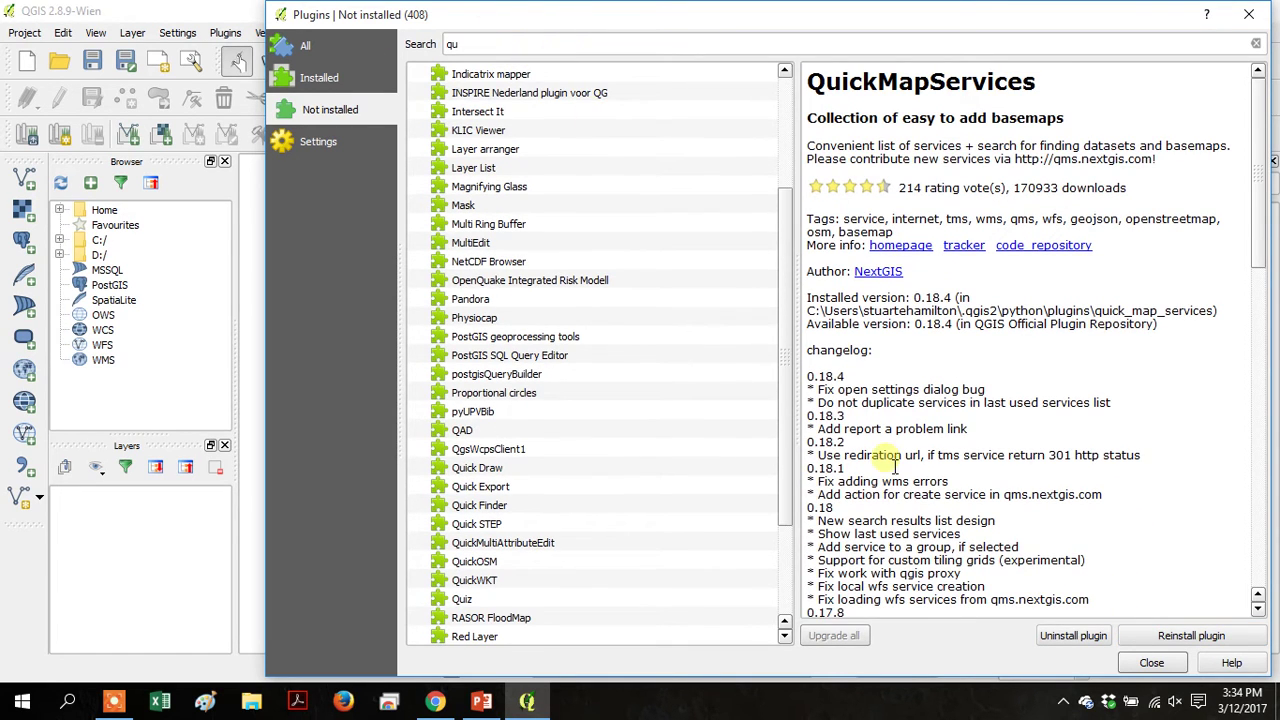
click(1151, 662)
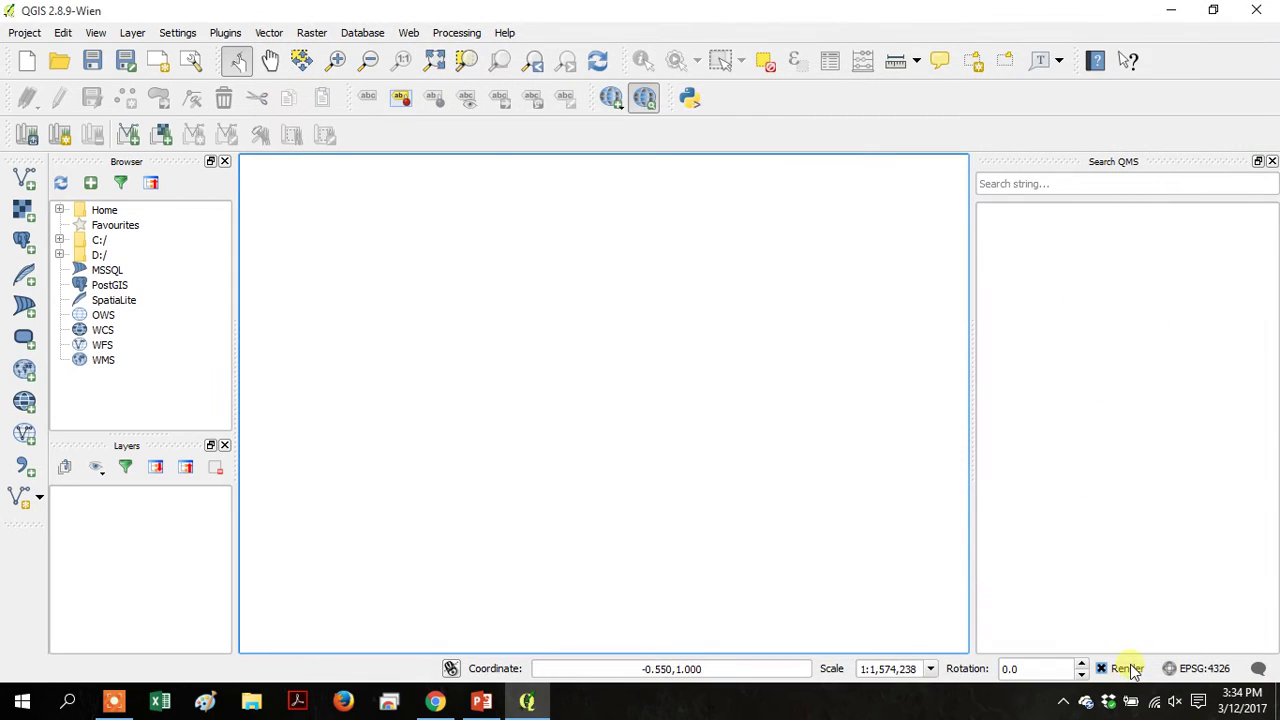
Add the OSM Standard basemap from QuickMapServices to the project.
click(410, 32)
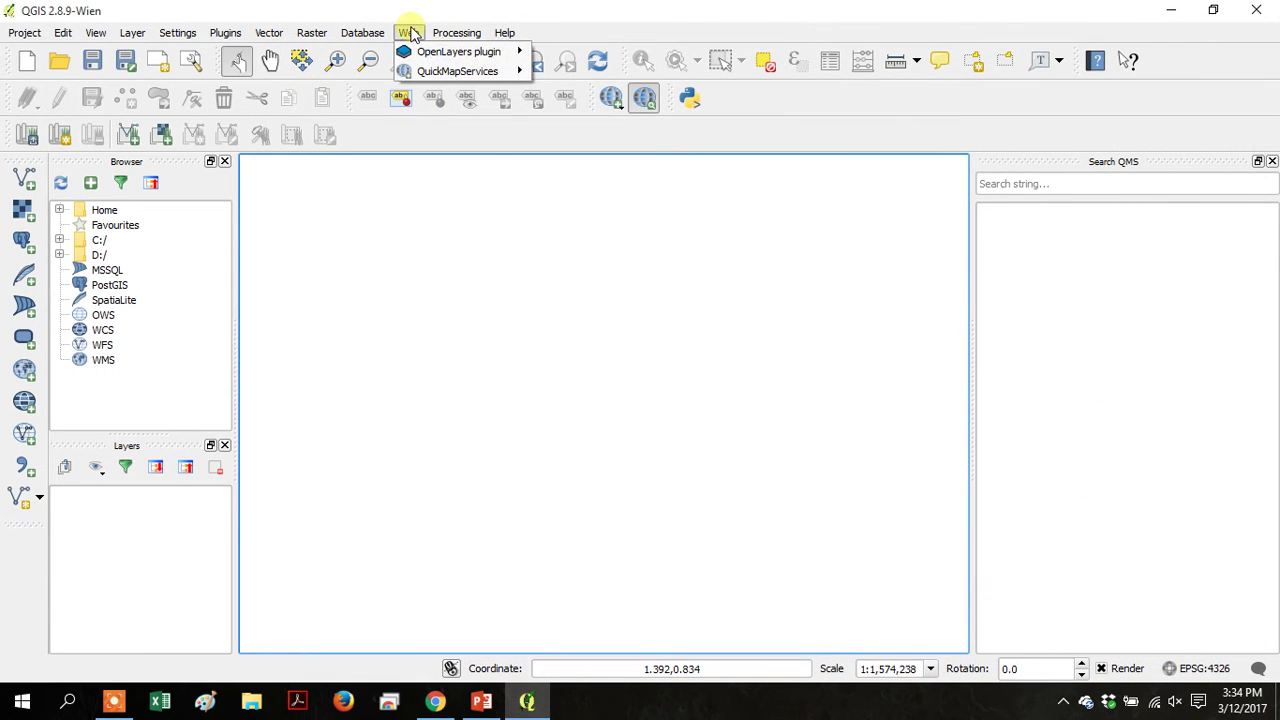
mouse_move(428, 70)
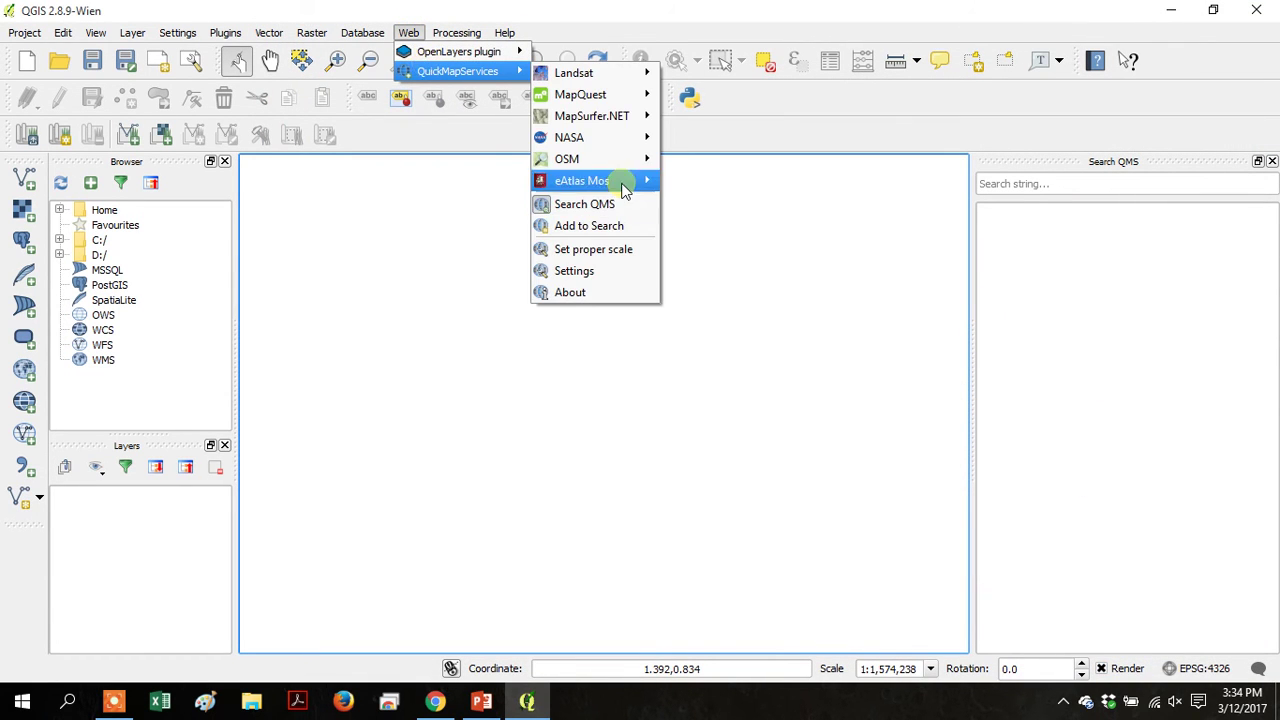
mouse_move(633, 161)
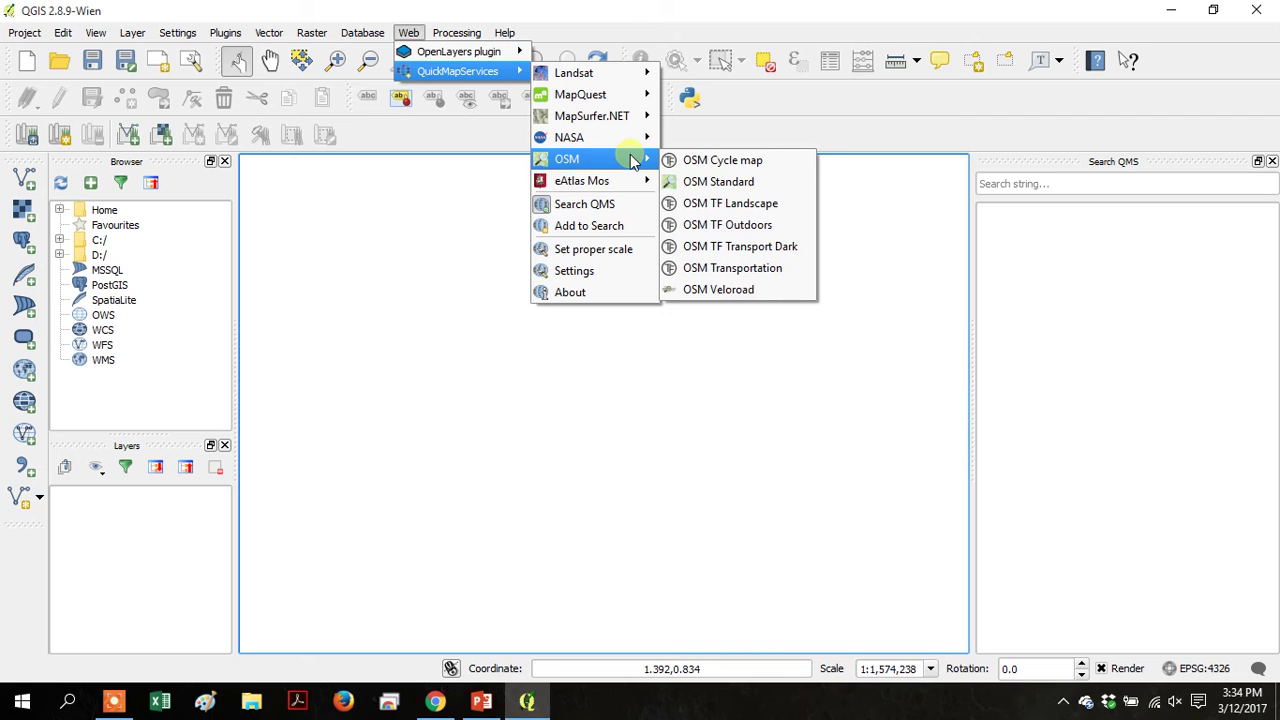
click(693, 181)
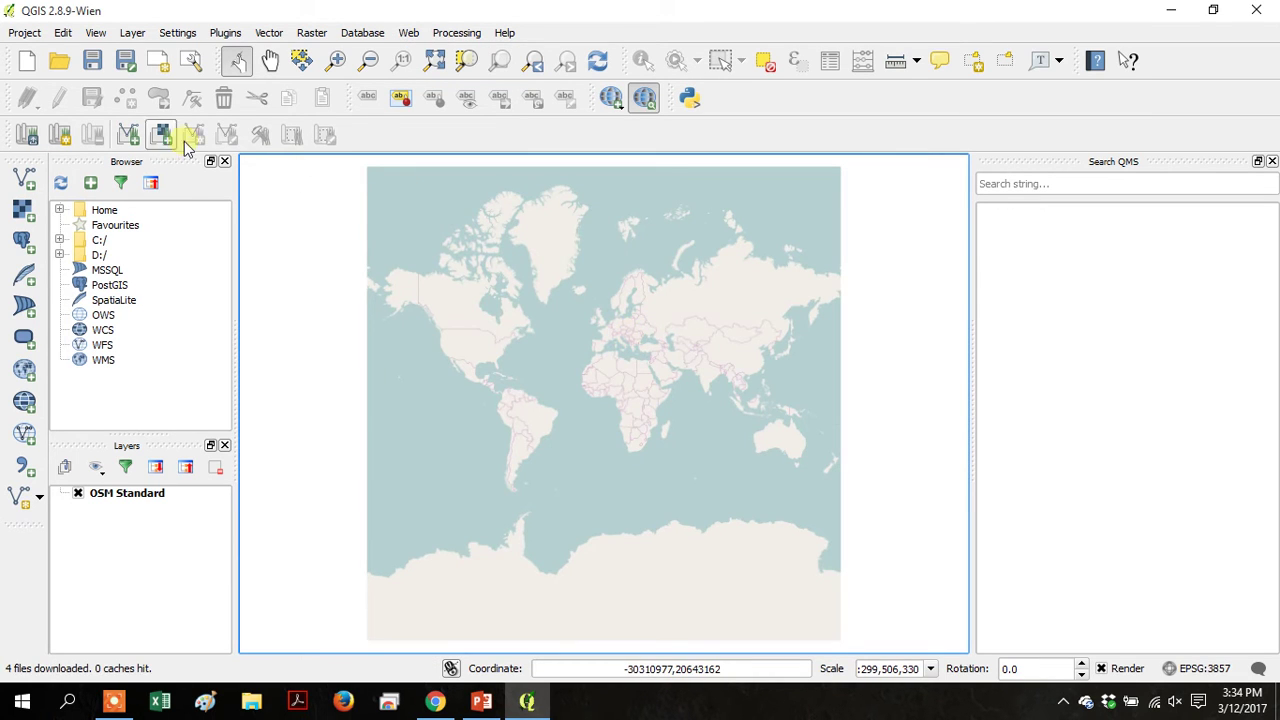
Zoom the map from the world view into the Bugolobi neighbourhood of Kampala, Uganda.
click(340, 61)
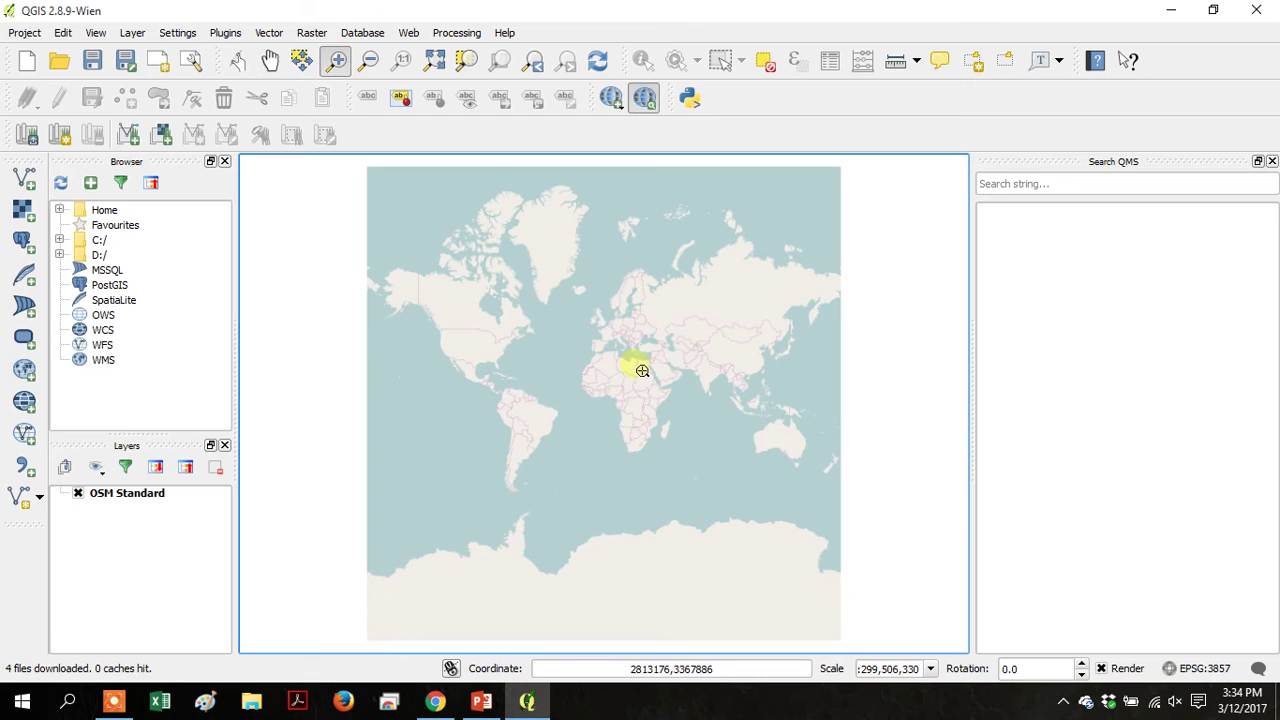
mouse_move(641, 405)
mouse_down()
mouse_move(666, 432)
mouse_move(657, 420)
mouse_up()
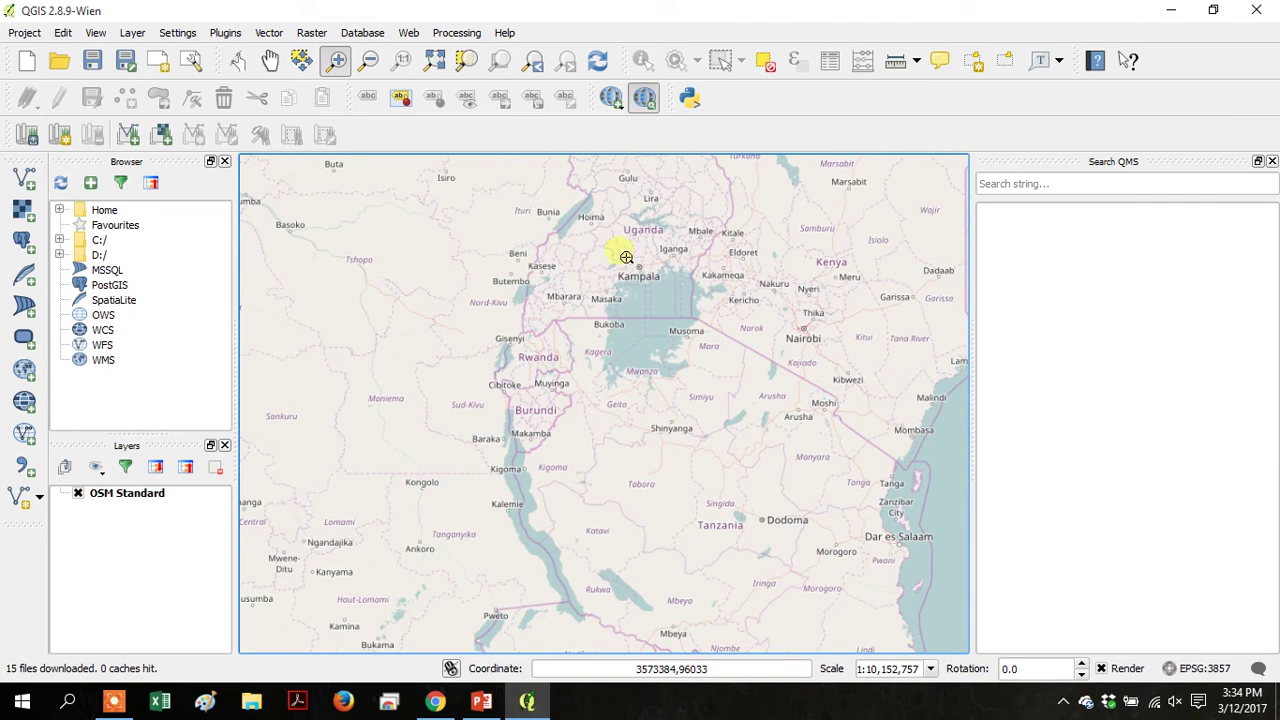
drag(622, 238, 704, 323)
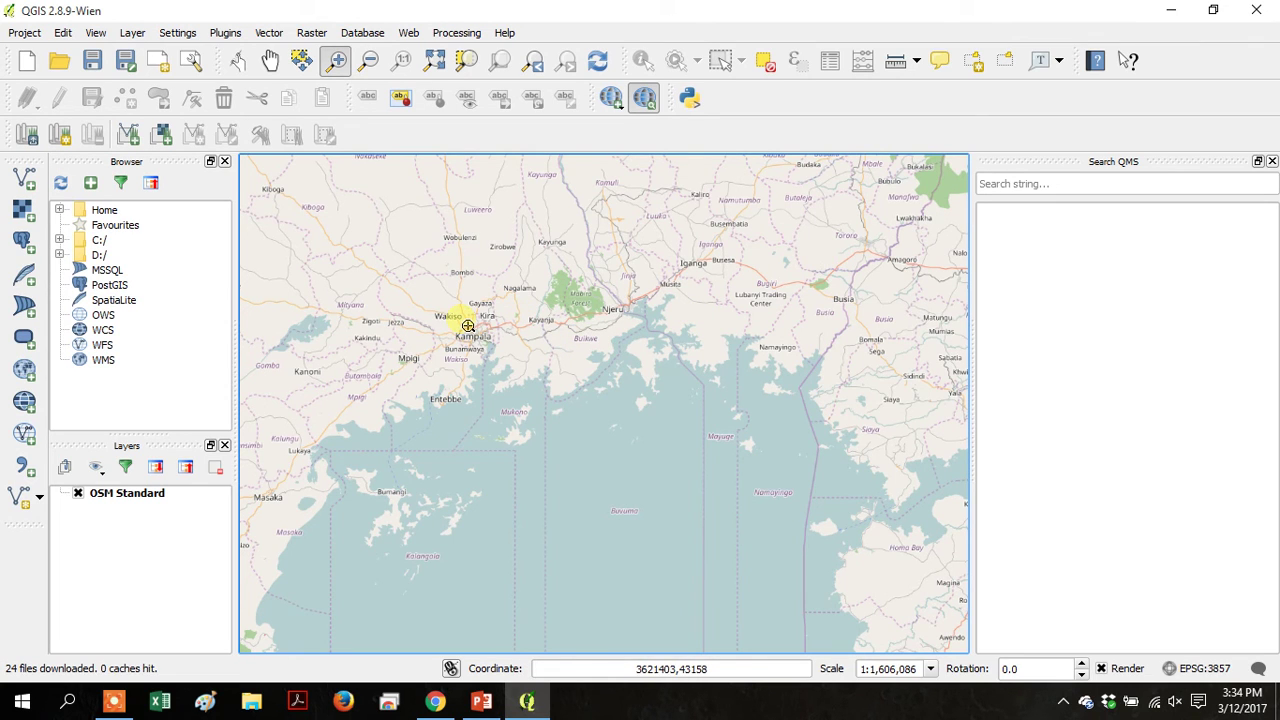
drag(453, 318, 507, 363)
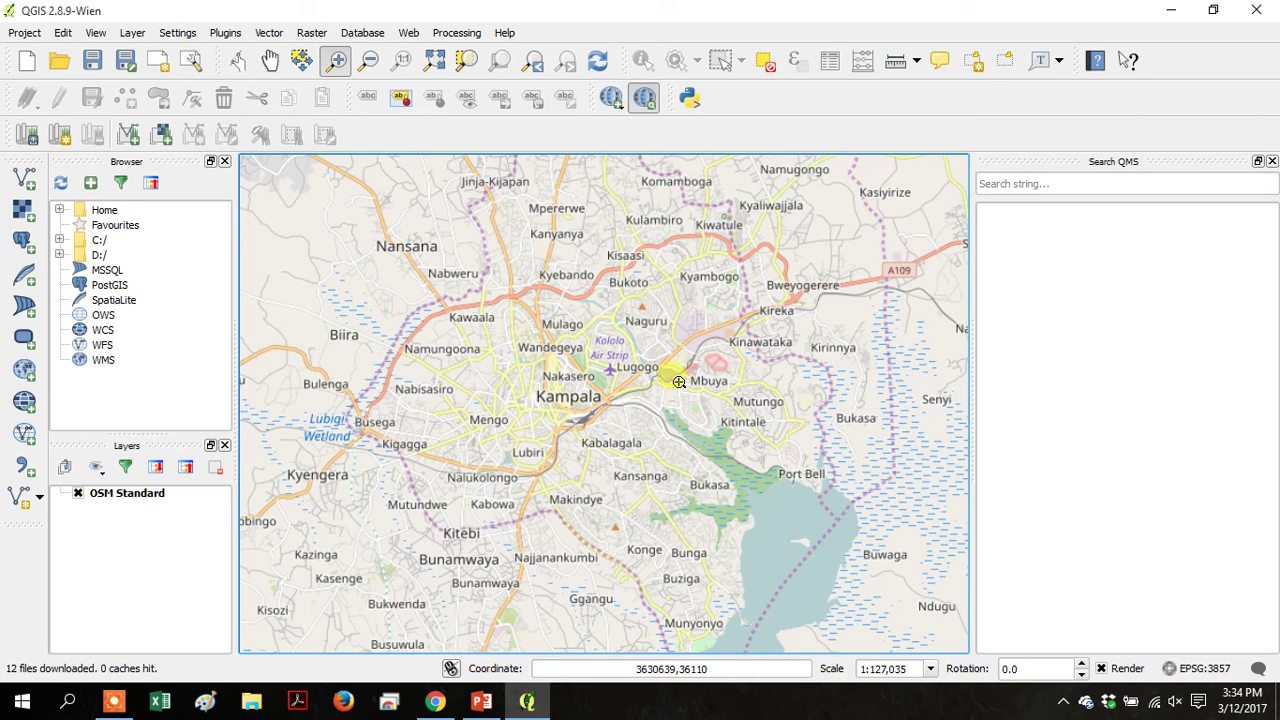
drag(674, 376, 846, 528)
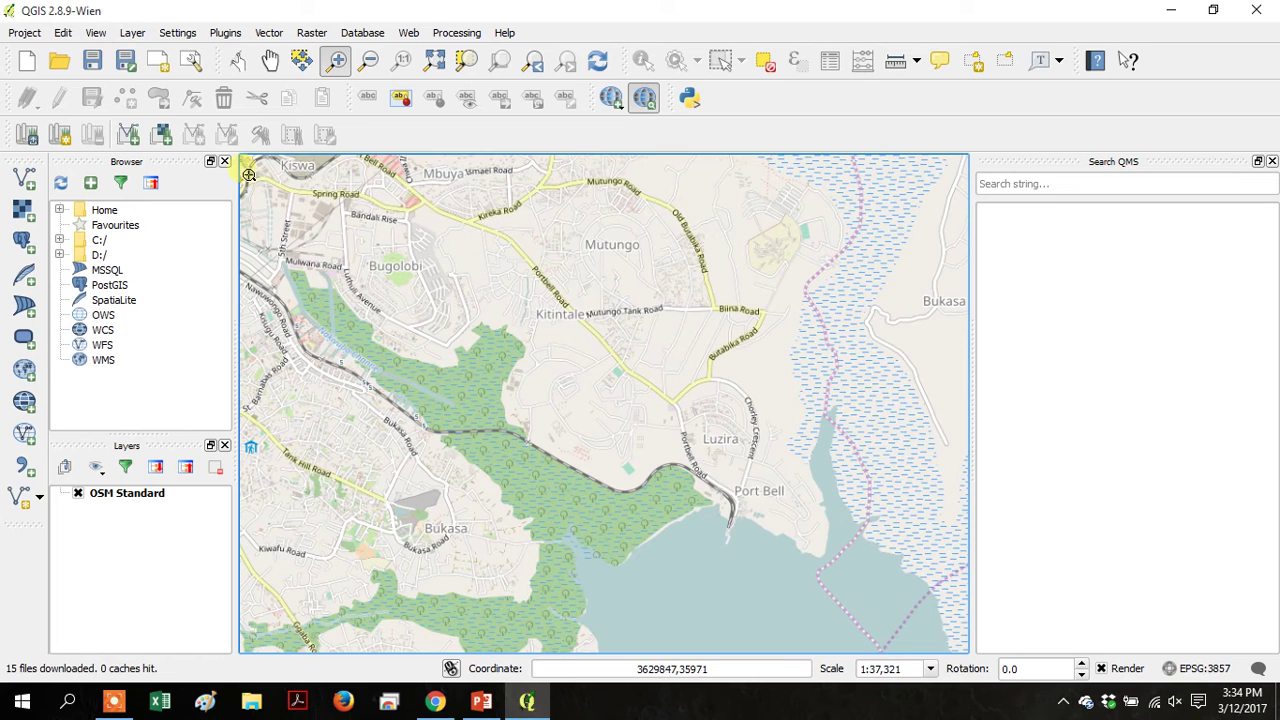
drag(247, 172, 393, 310)
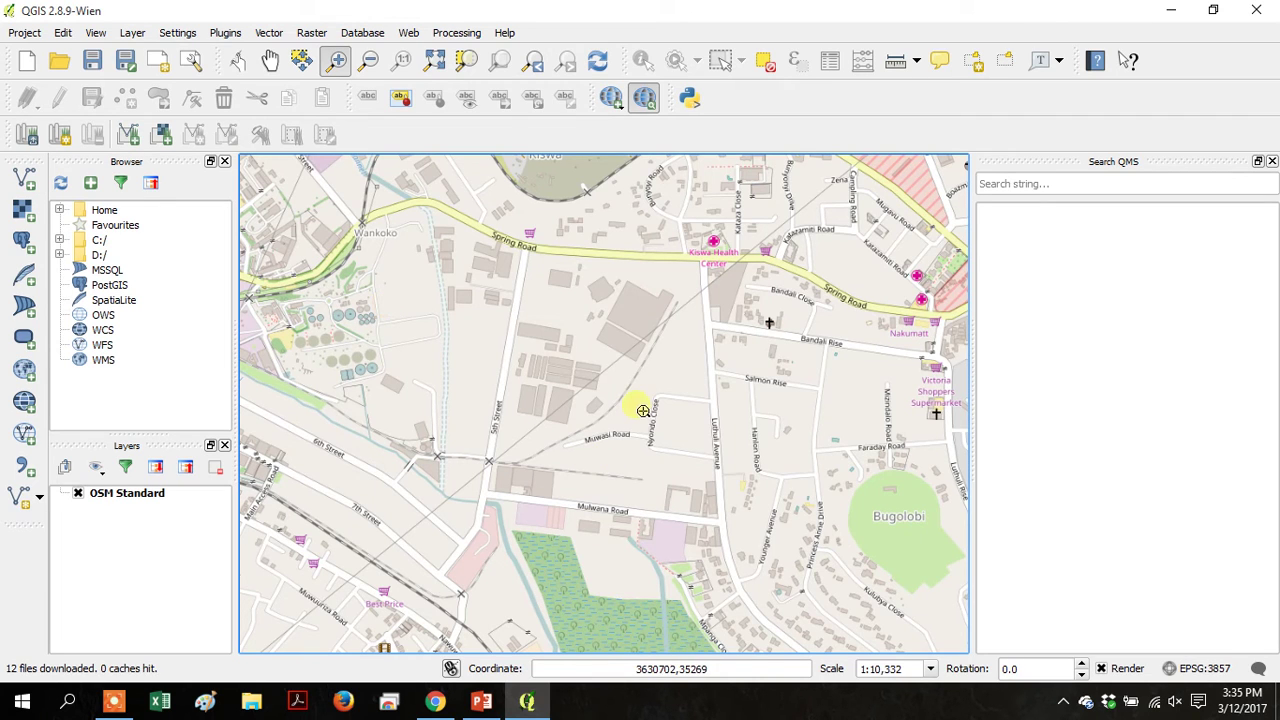
drag(638, 406, 1045, 712)
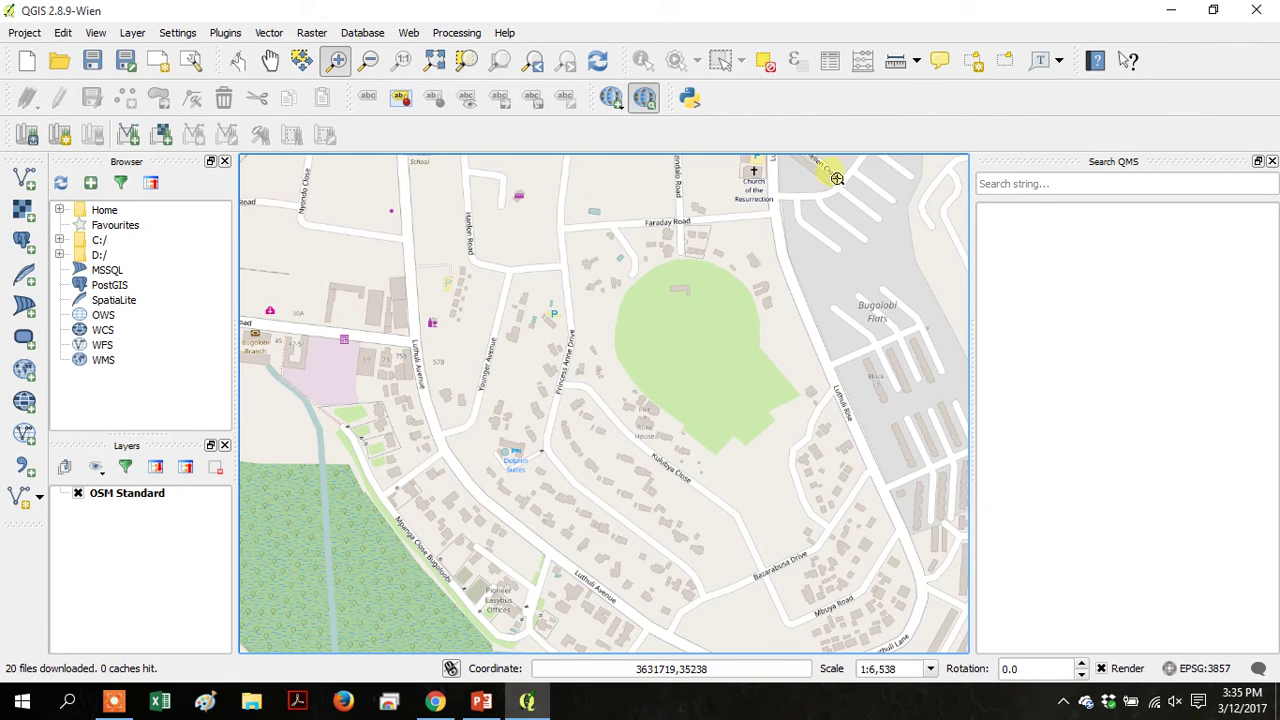
Add the Bing Aerial basemap from the OpenLayers plugin and dismiss the plugin's warning message.
click(408, 33)
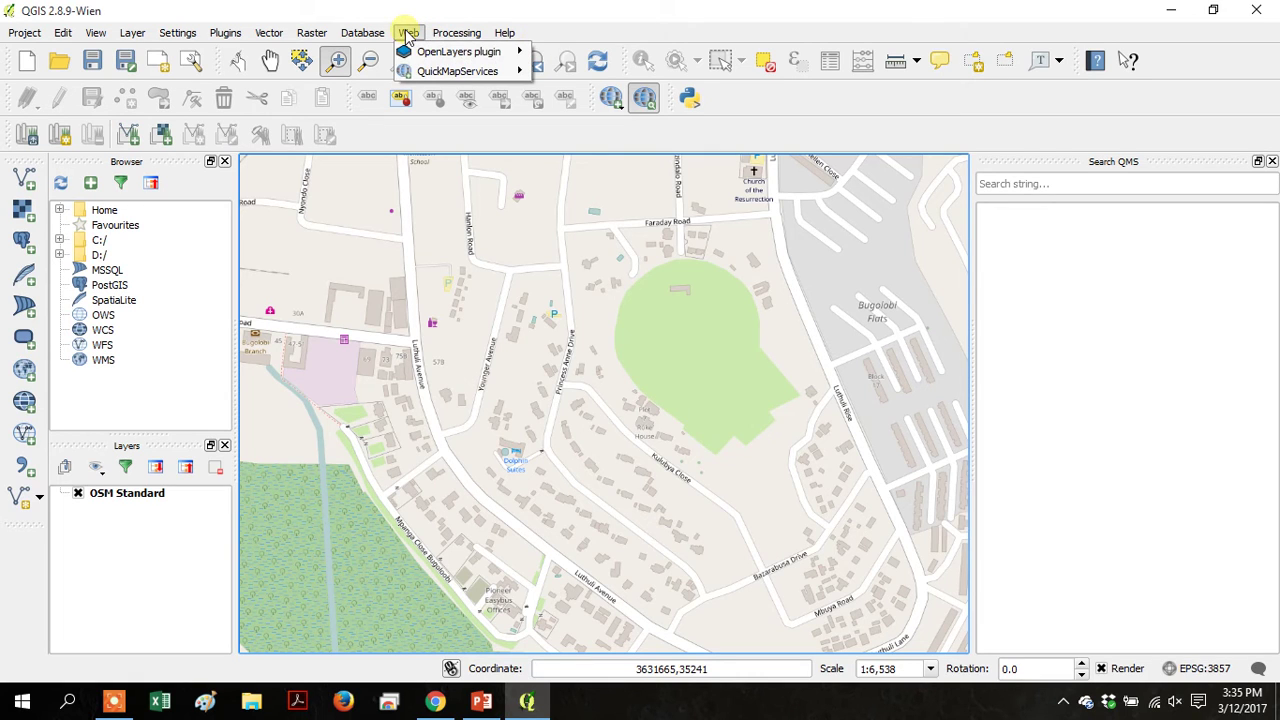
mouse_move(424, 74)
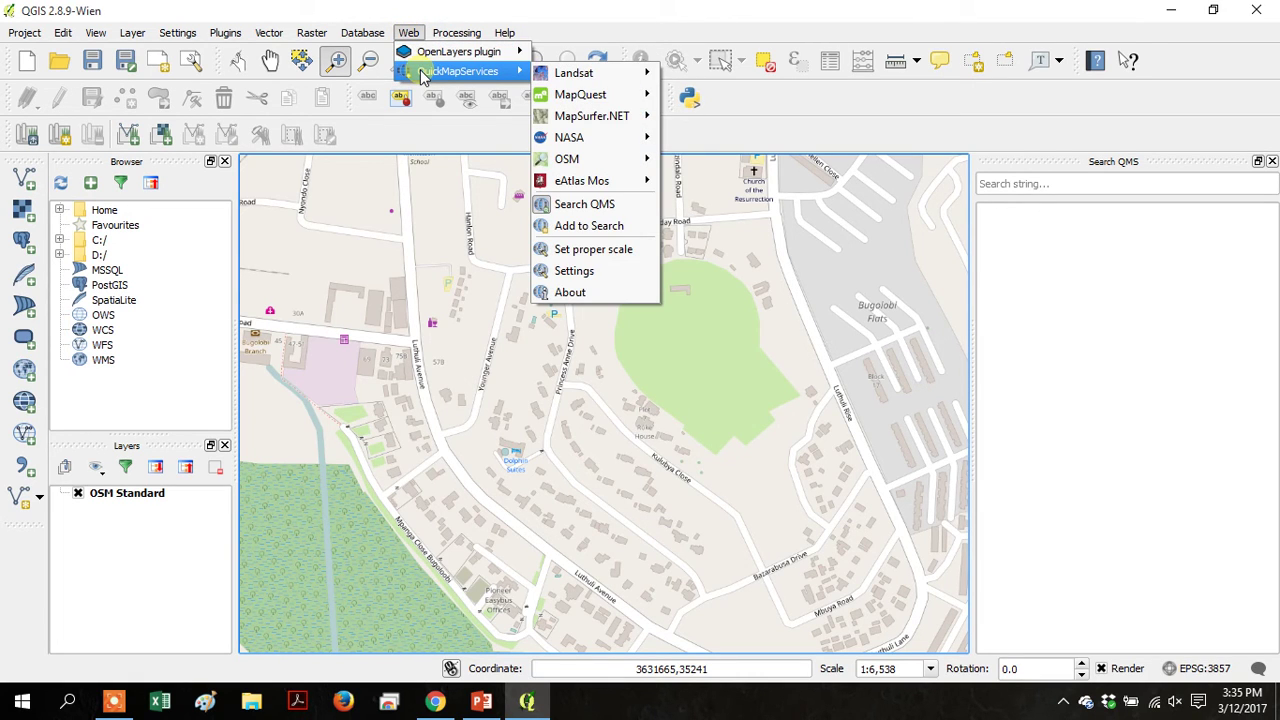
mouse_move(428, 50)
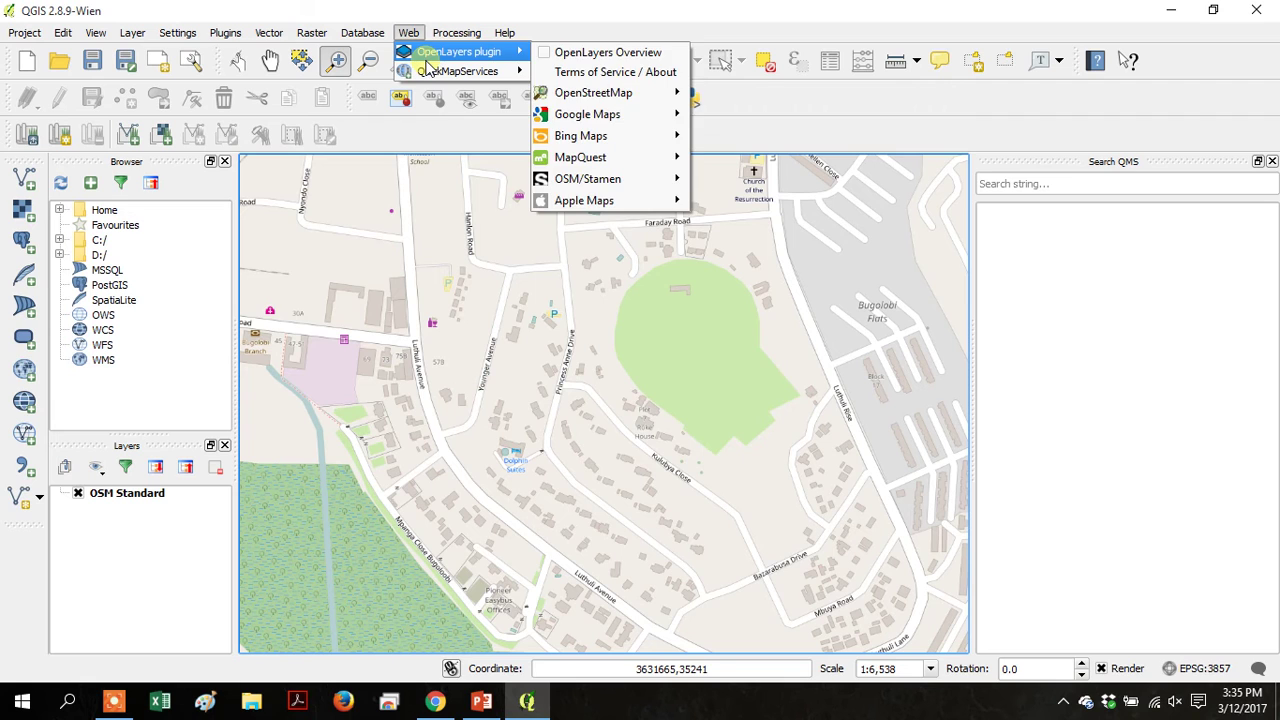
mouse_move(568, 140)
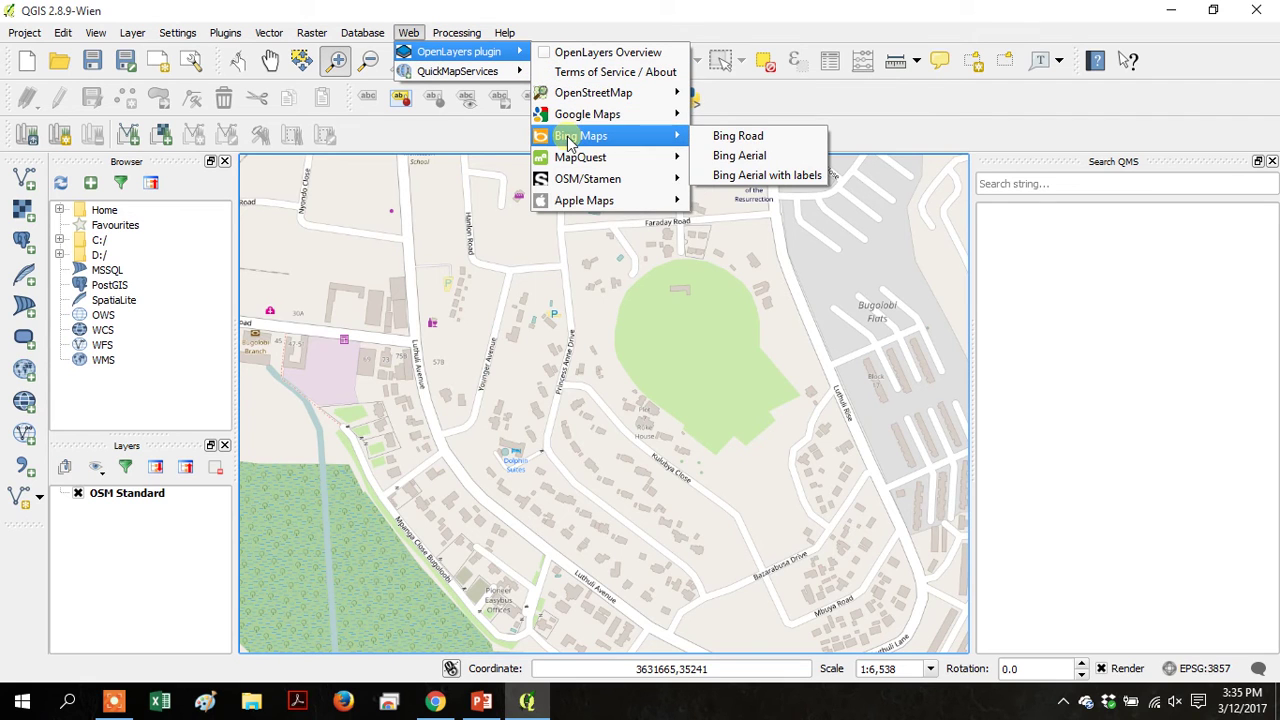
click(718, 158)
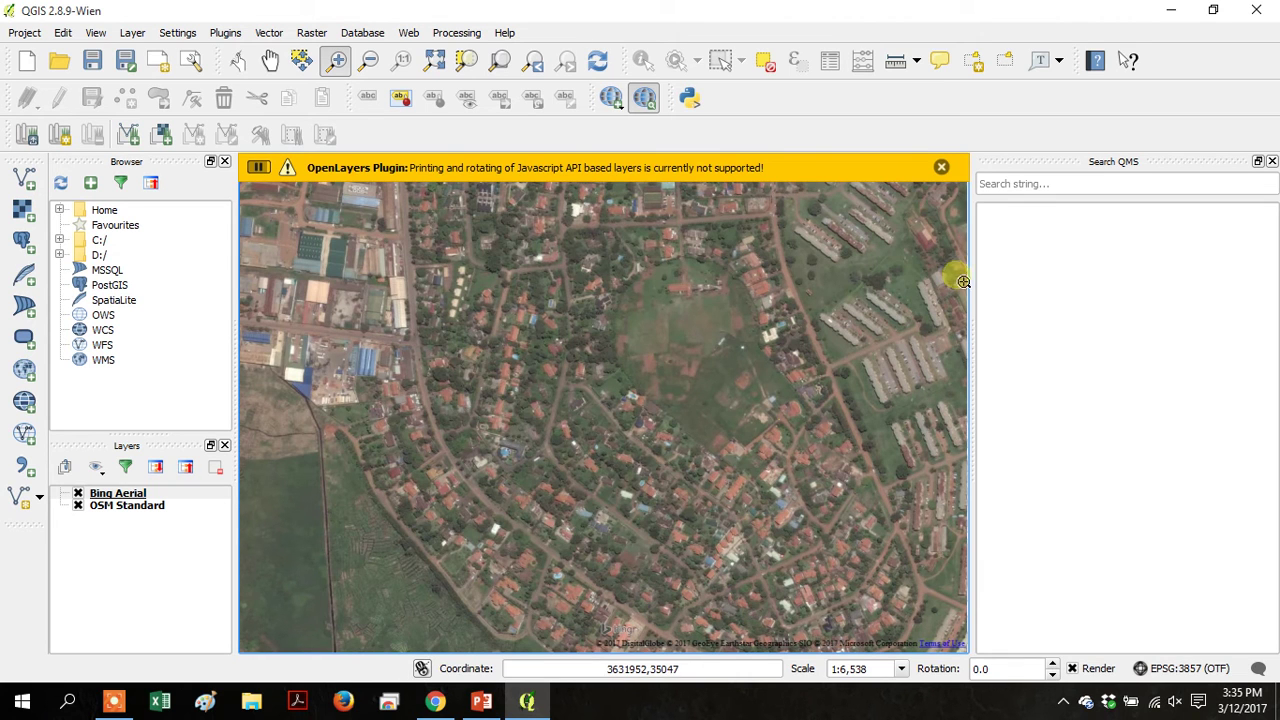
click(943, 167)
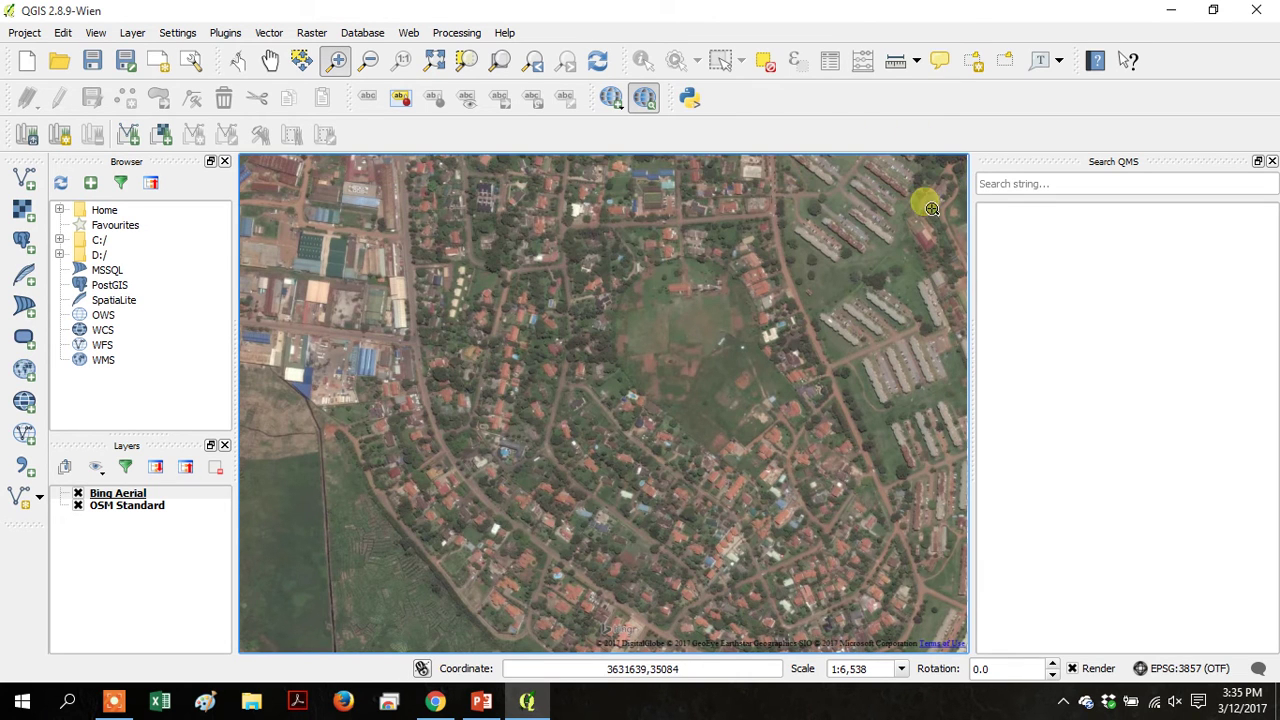
Set the OSM Standard layer's transparency to about halfway and move the Bing Aerial layer beneath it.
right_click(145, 514)
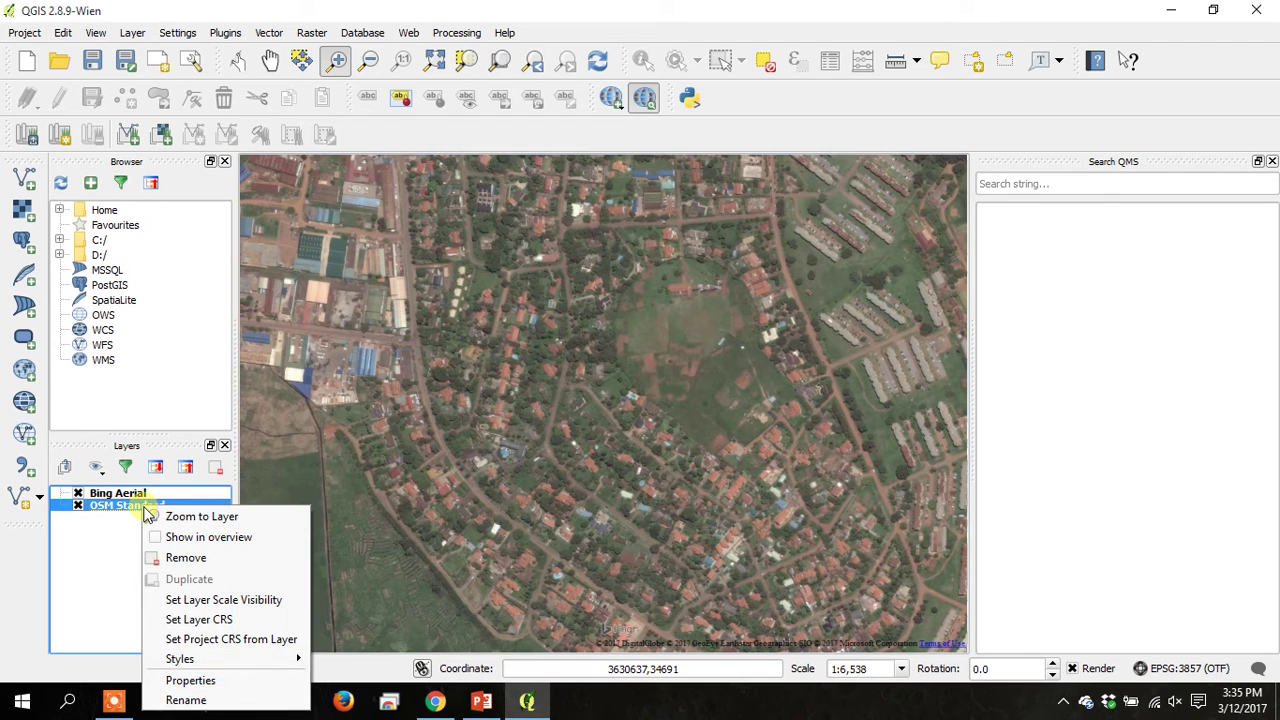
click(225, 686)
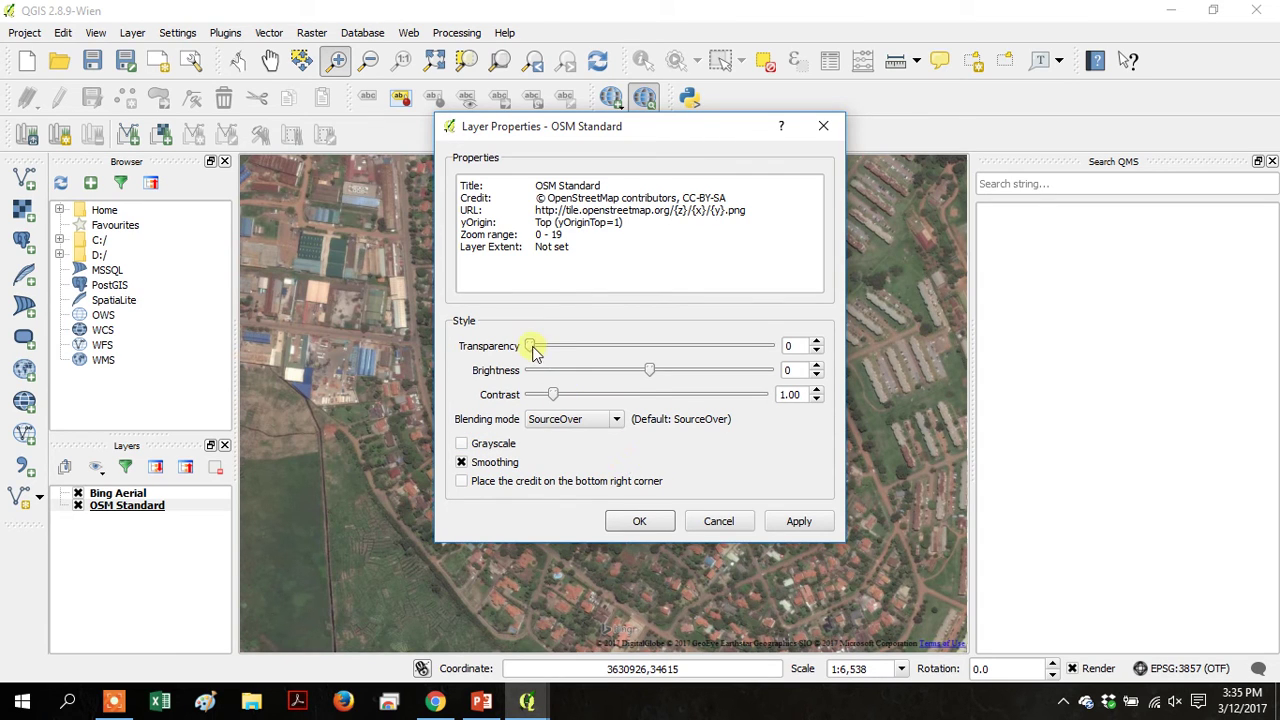
drag(531, 350, 652, 417)
click(660, 521)
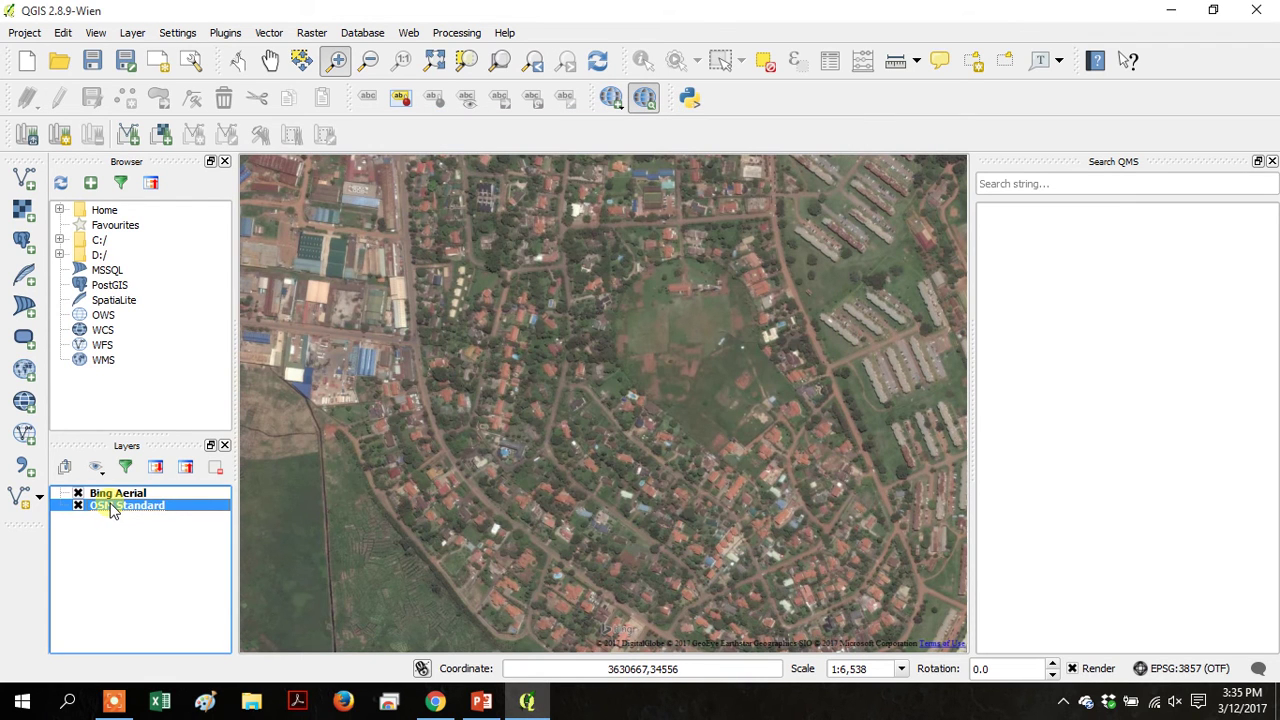
click(98, 494)
drag(94, 497, 118, 531)
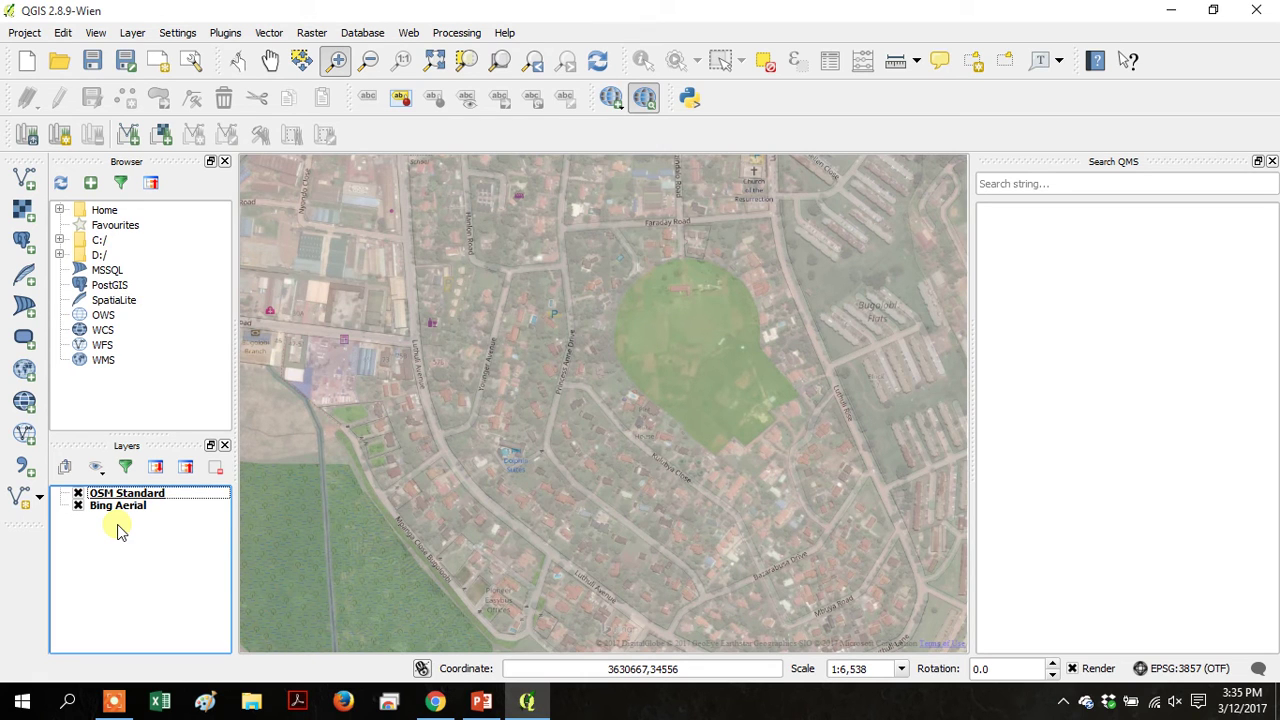
Try adding the MapQuest Aerial basemap from QuickMapServices and viewing it alone with OSM Standard and Bing Aerial hidden.
click(405, 32)
mouse_move(415, 52)
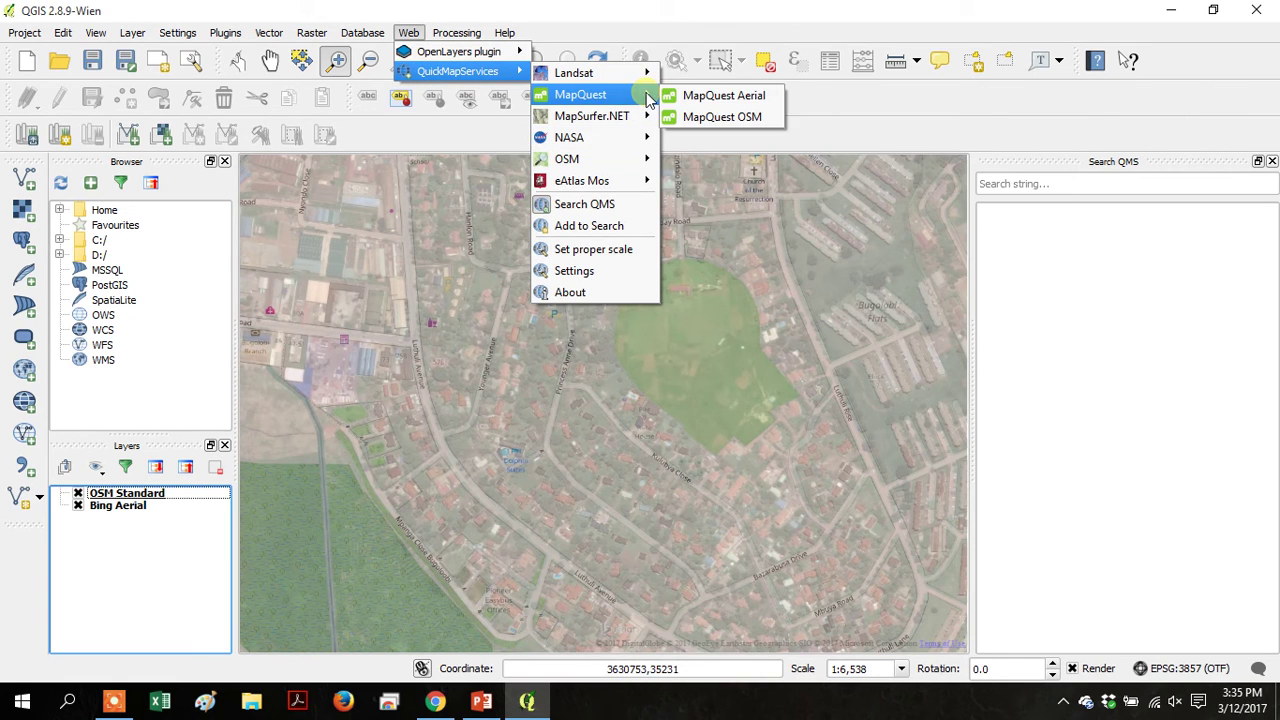
click(680, 95)
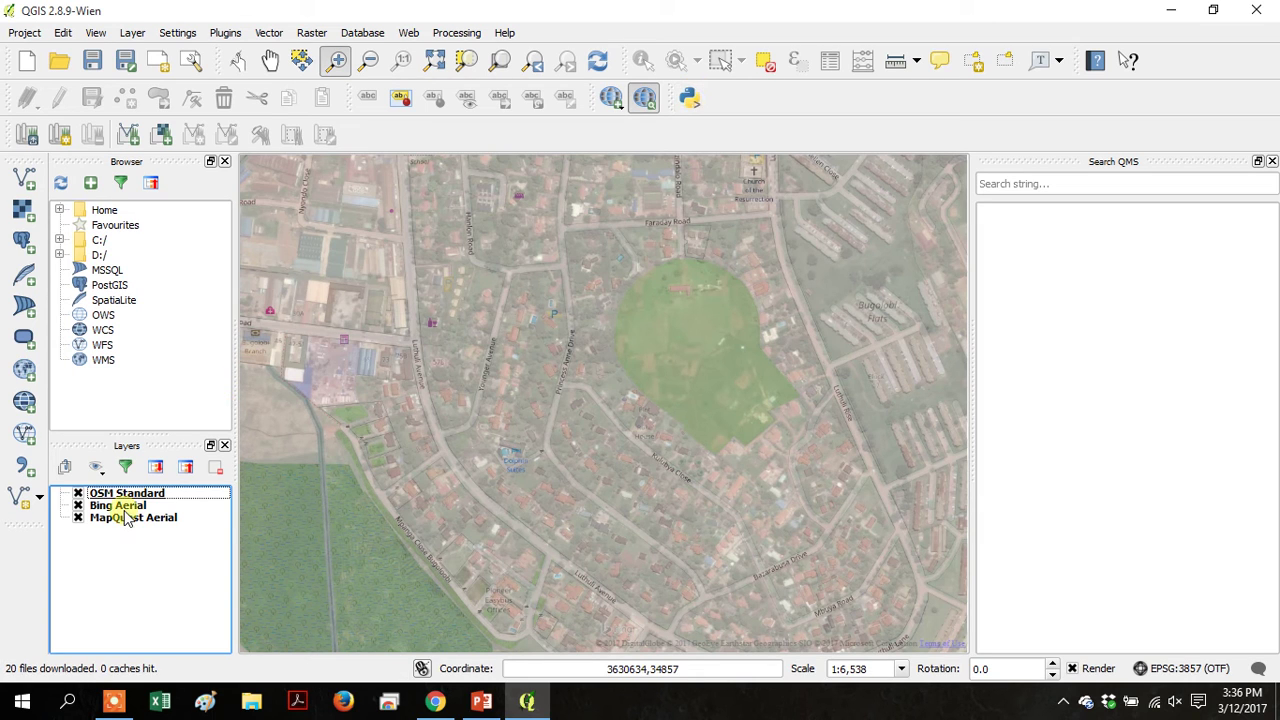
click(78, 493)
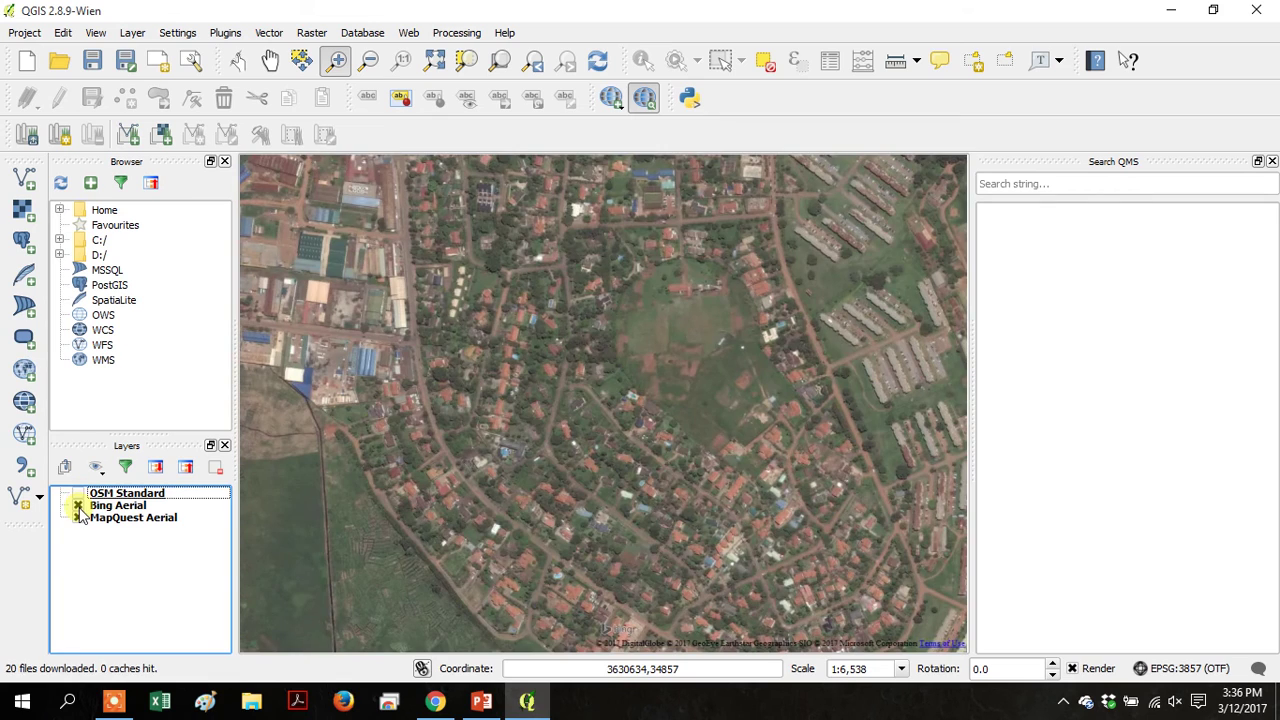
click(78, 506)
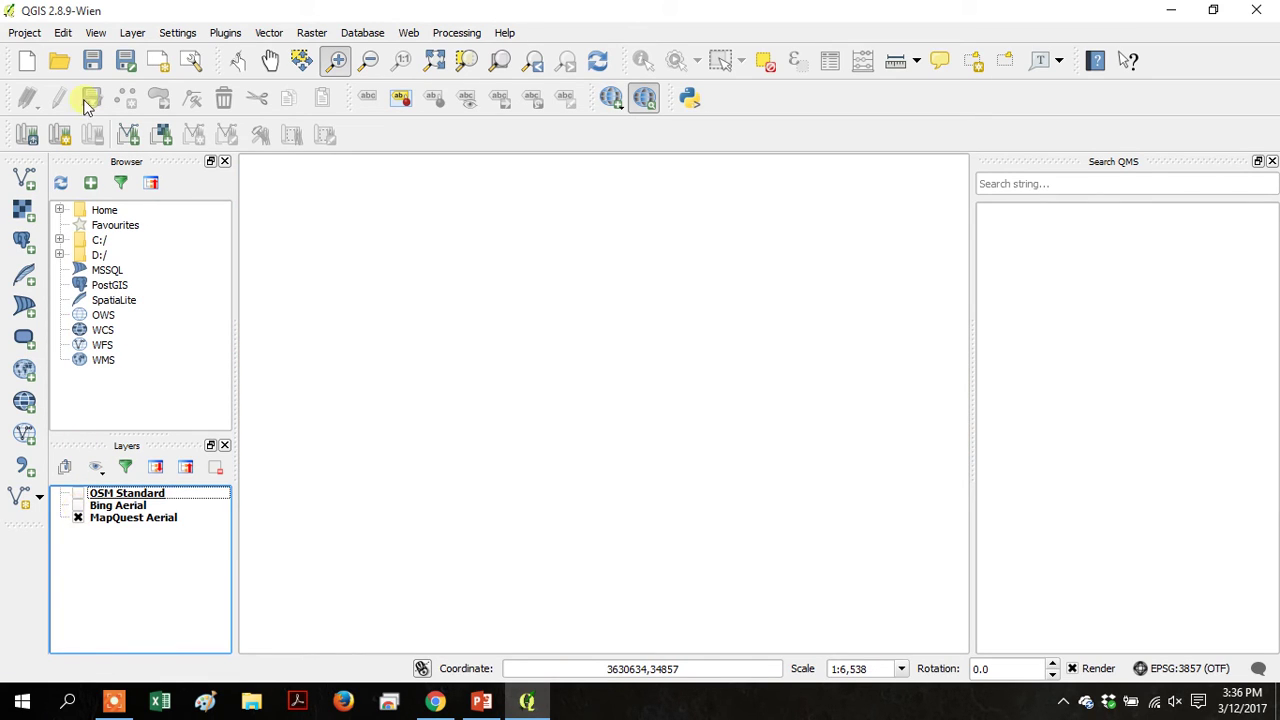
click(368, 60)
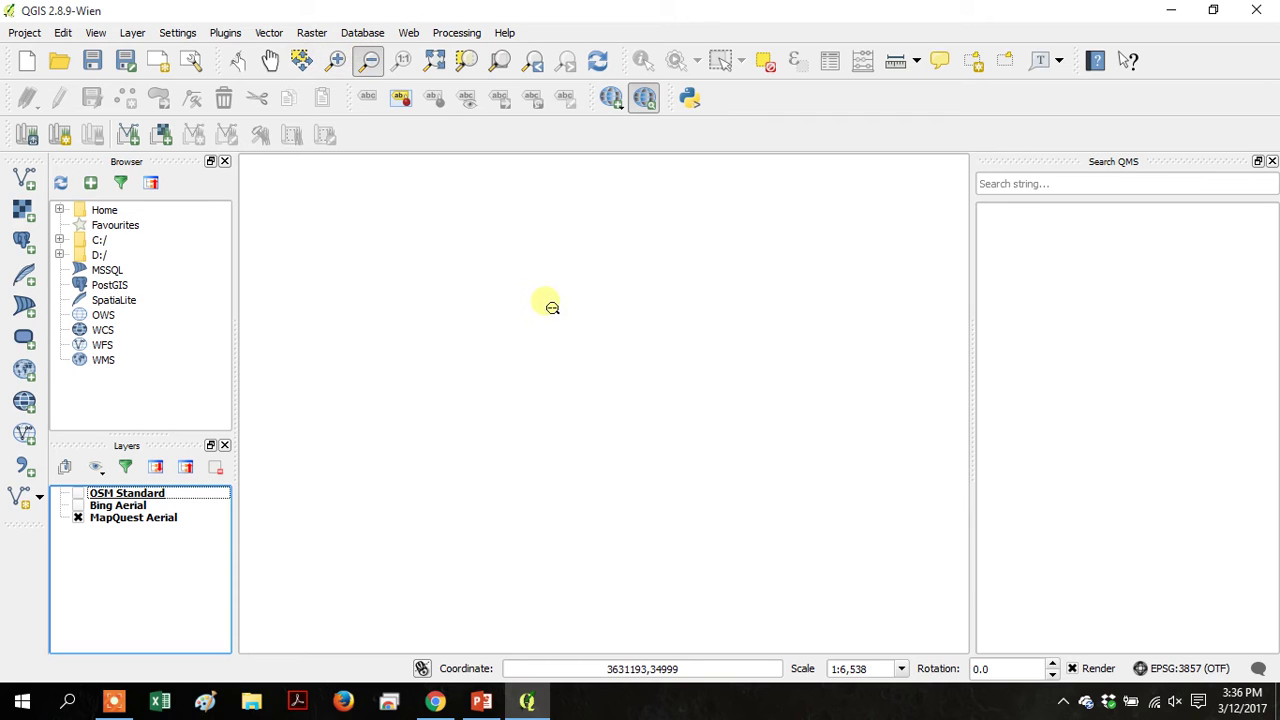
drag(540, 341, 666, 470)
Remove the MapQuest Aerial layer from the project and show the OSM Standard and Bing Aerial layers again.
click(112, 520)
right_click(112, 524)
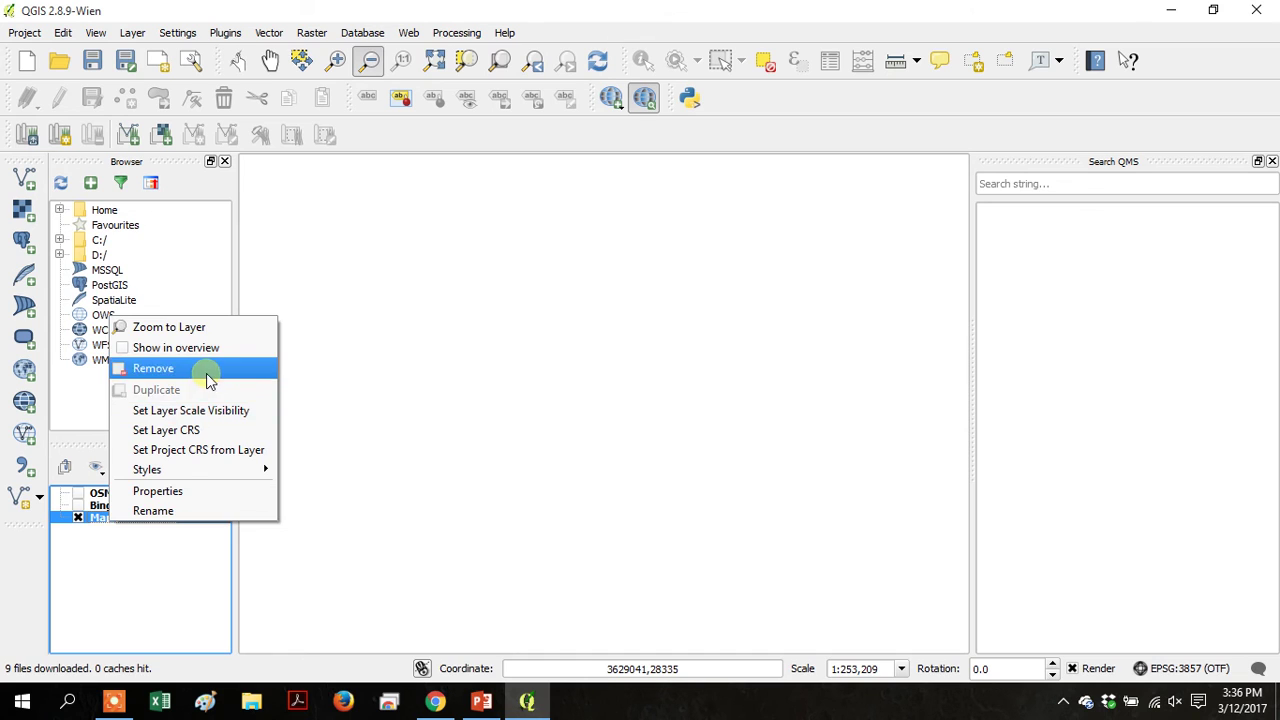
click(153, 368)
click(595, 366)
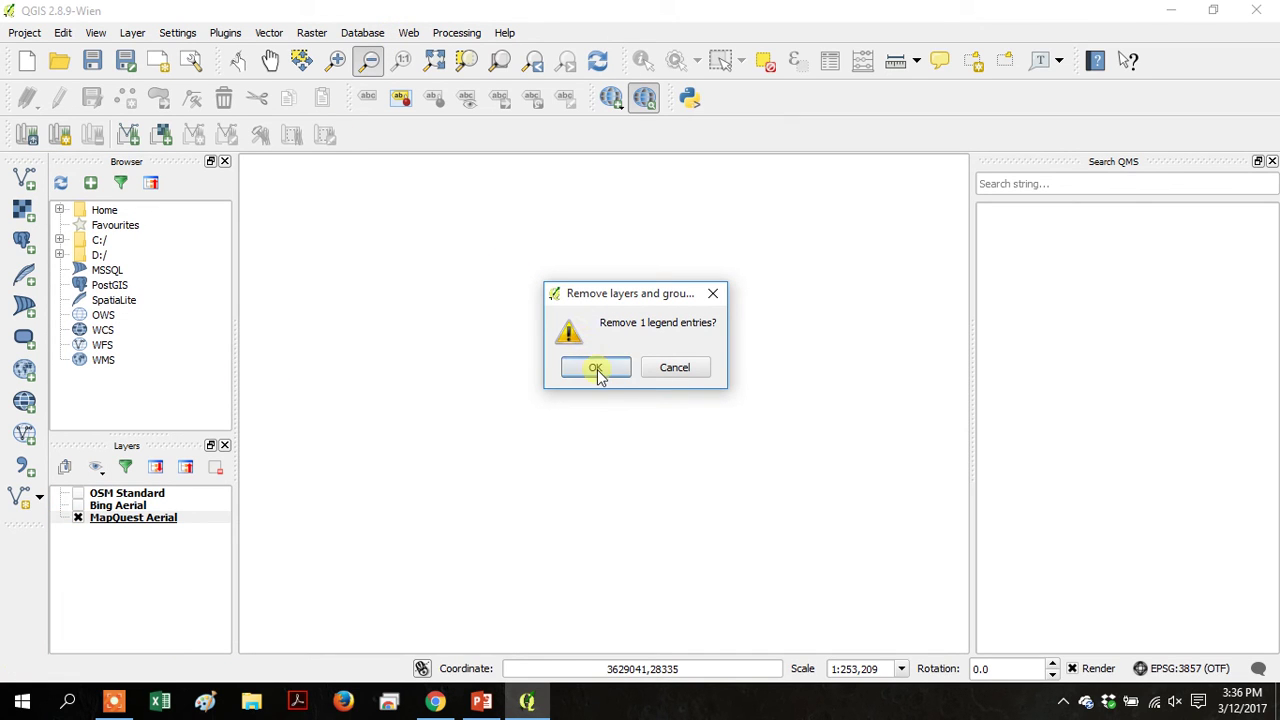
click(79, 494)
click(79, 506)
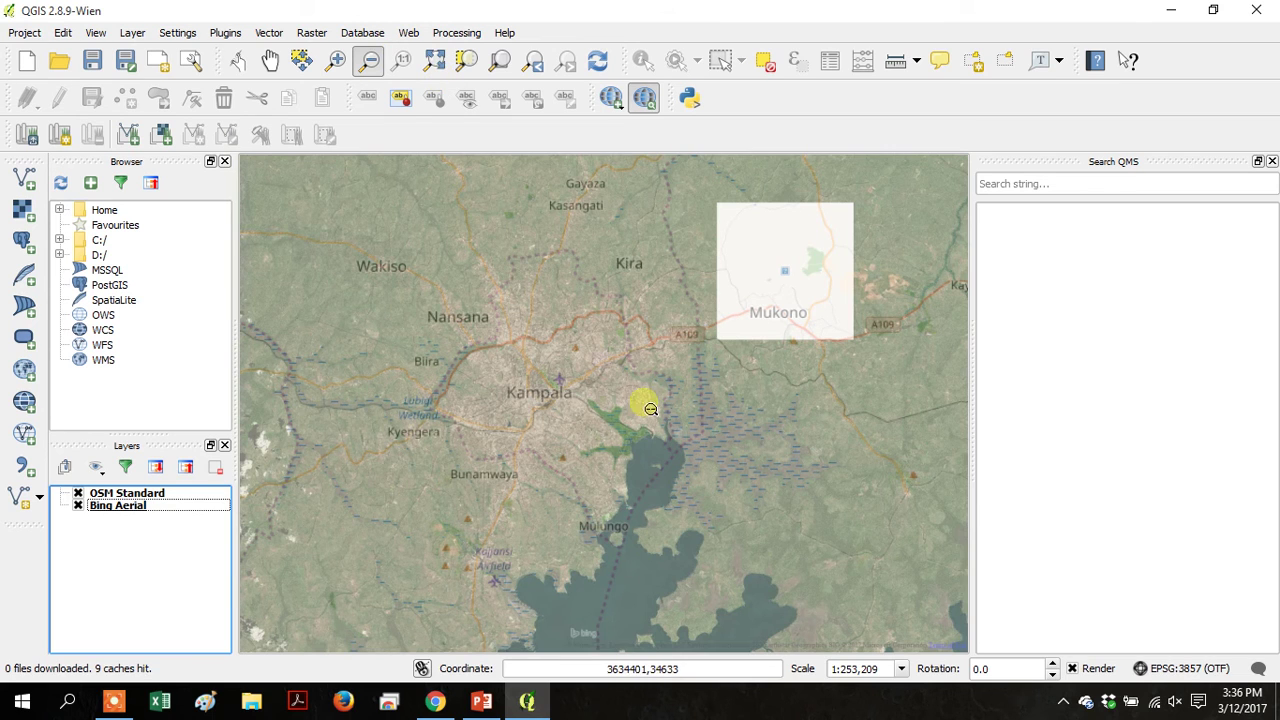
Zoom out from Kampala to view Uganda, Kenya and Lake Victoria in the overlaid basemaps.
drag(599, 427, 720, 533)
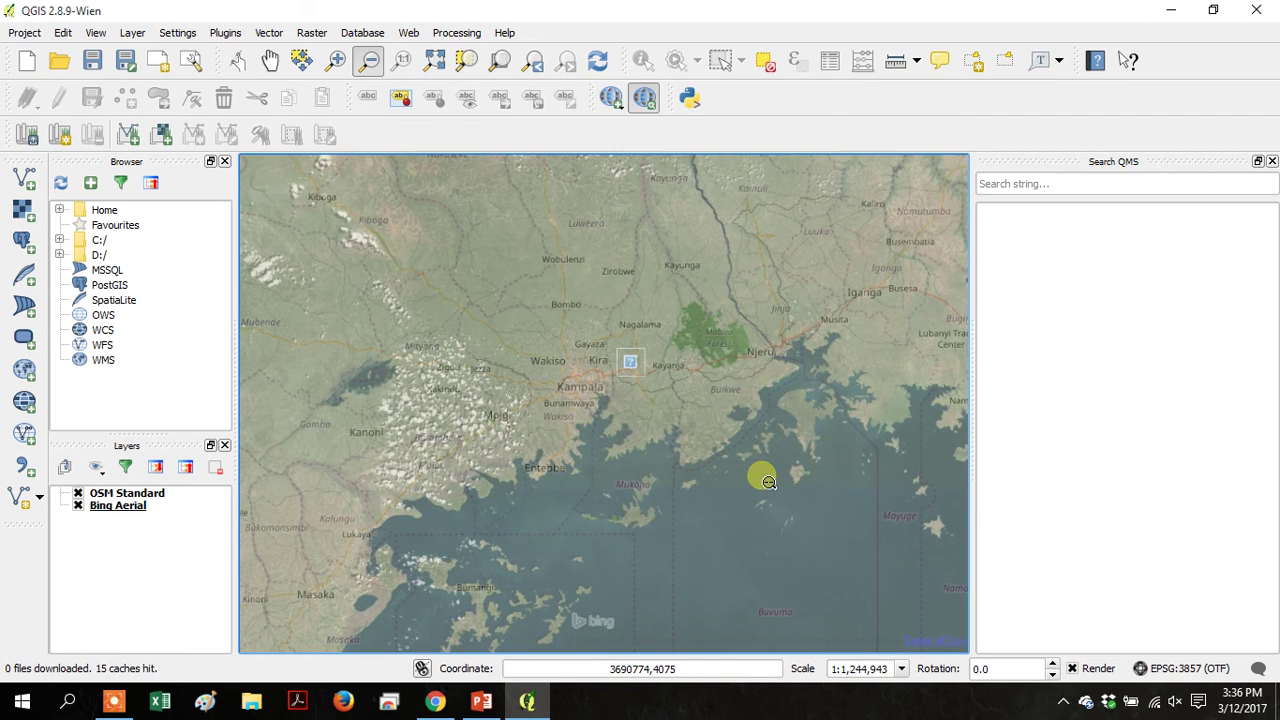
drag(762, 476, 866, 548)
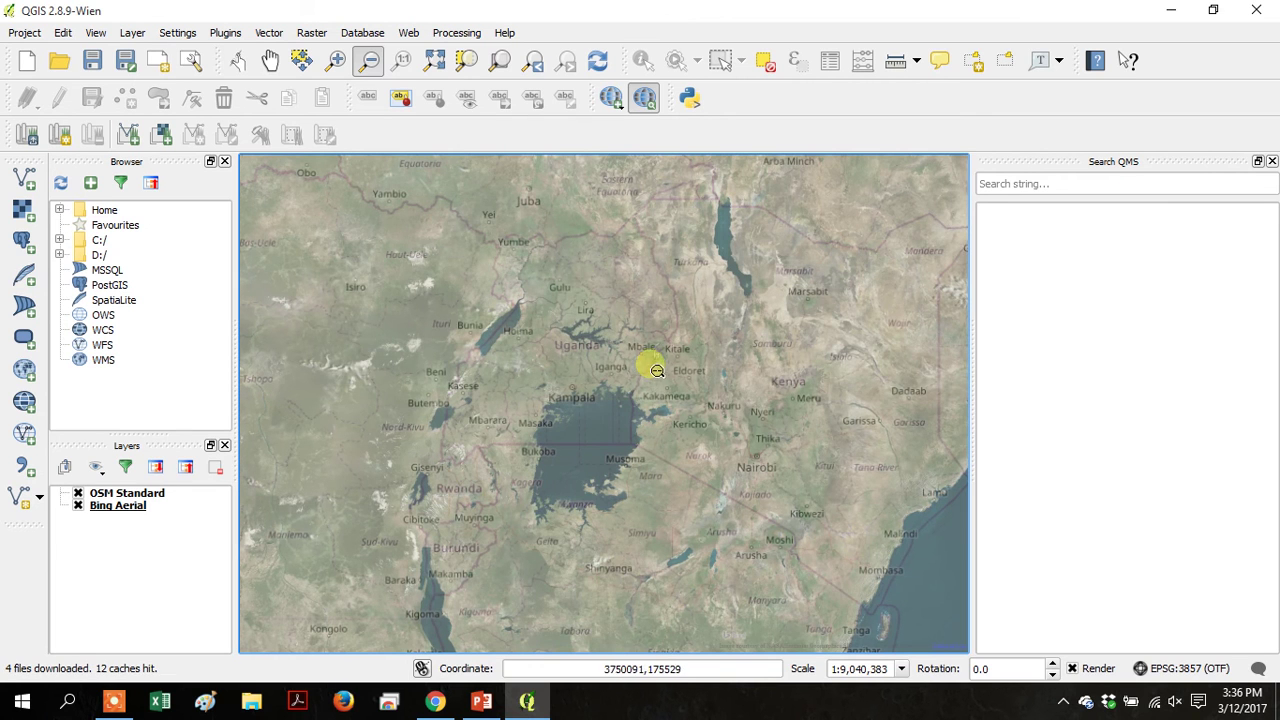
click(270, 62)
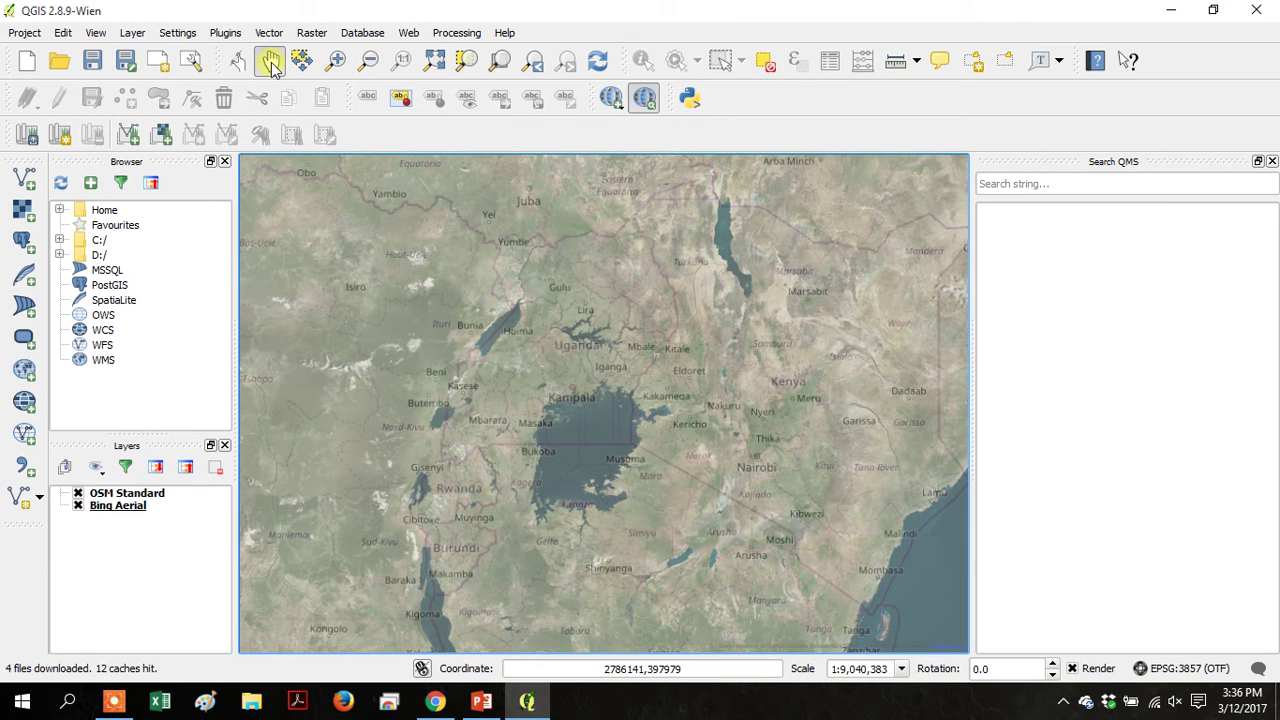
drag(837, 277, 808, 263)
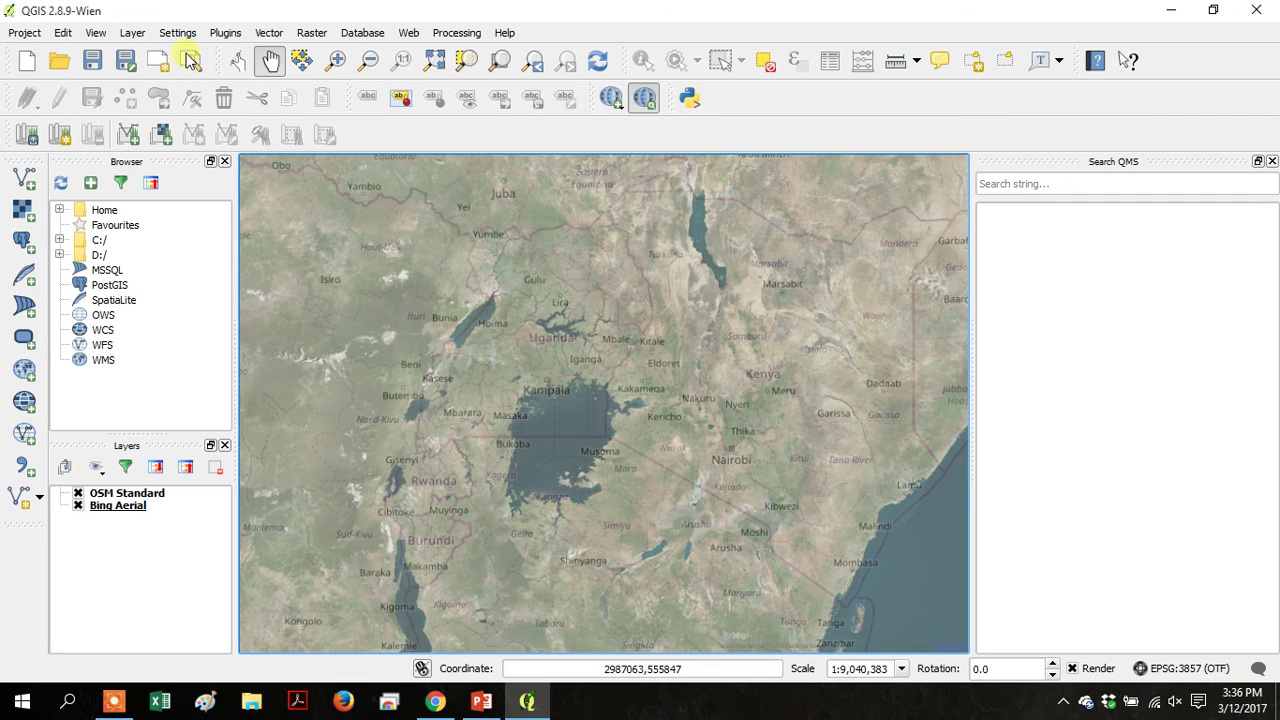
Zoom in on the lakeshore settlement along Walukuba-Masese Road, east of Njeru.
click(336, 60)
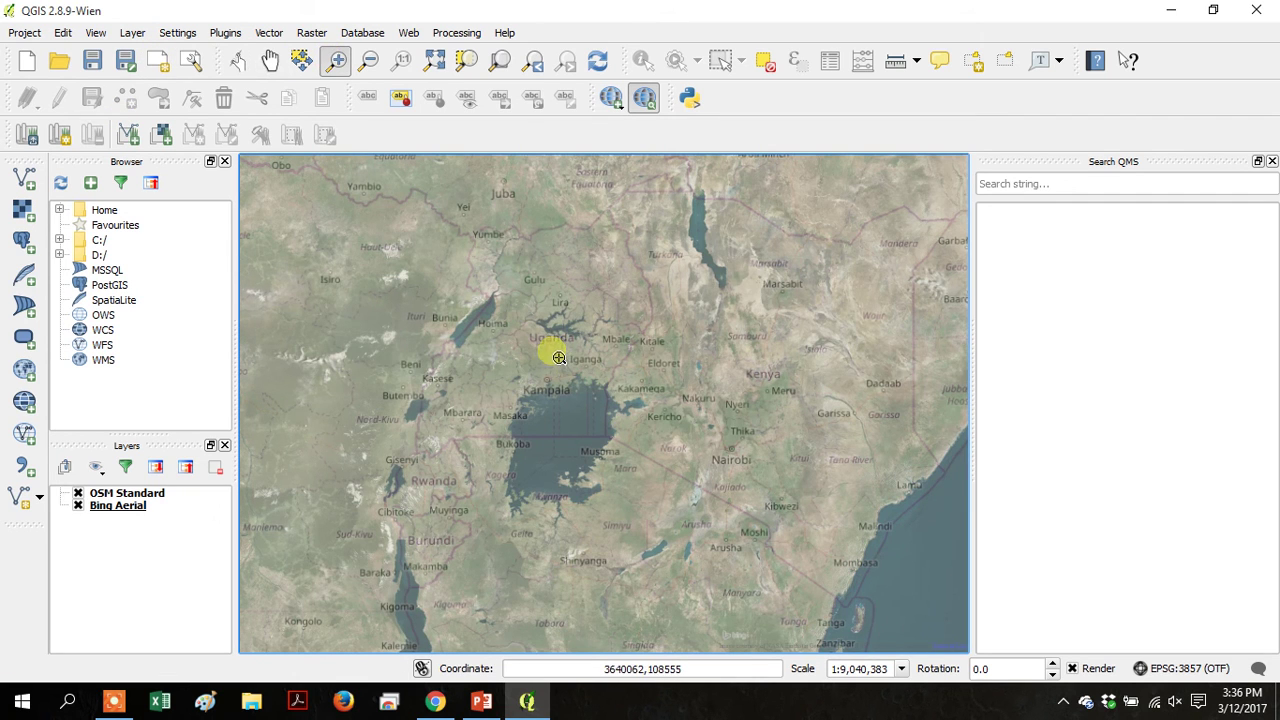
drag(555, 352, 610, 403)
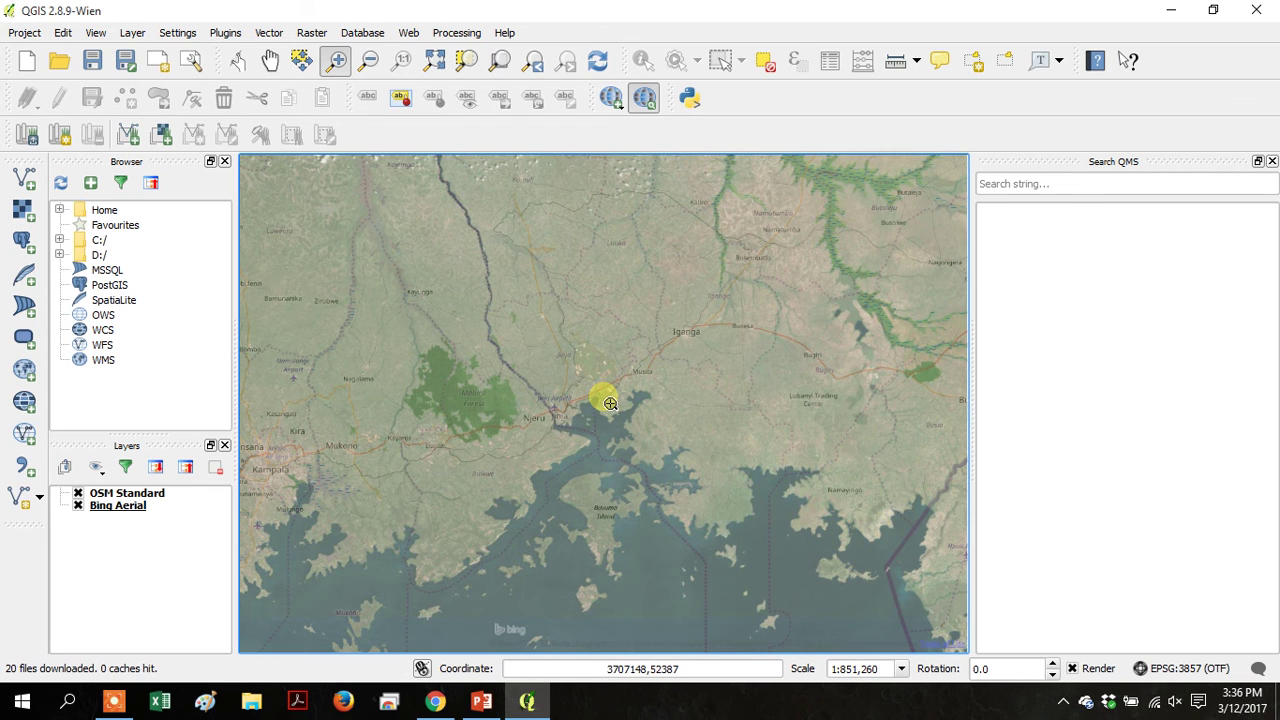
drag(533, 409, 594, 454)
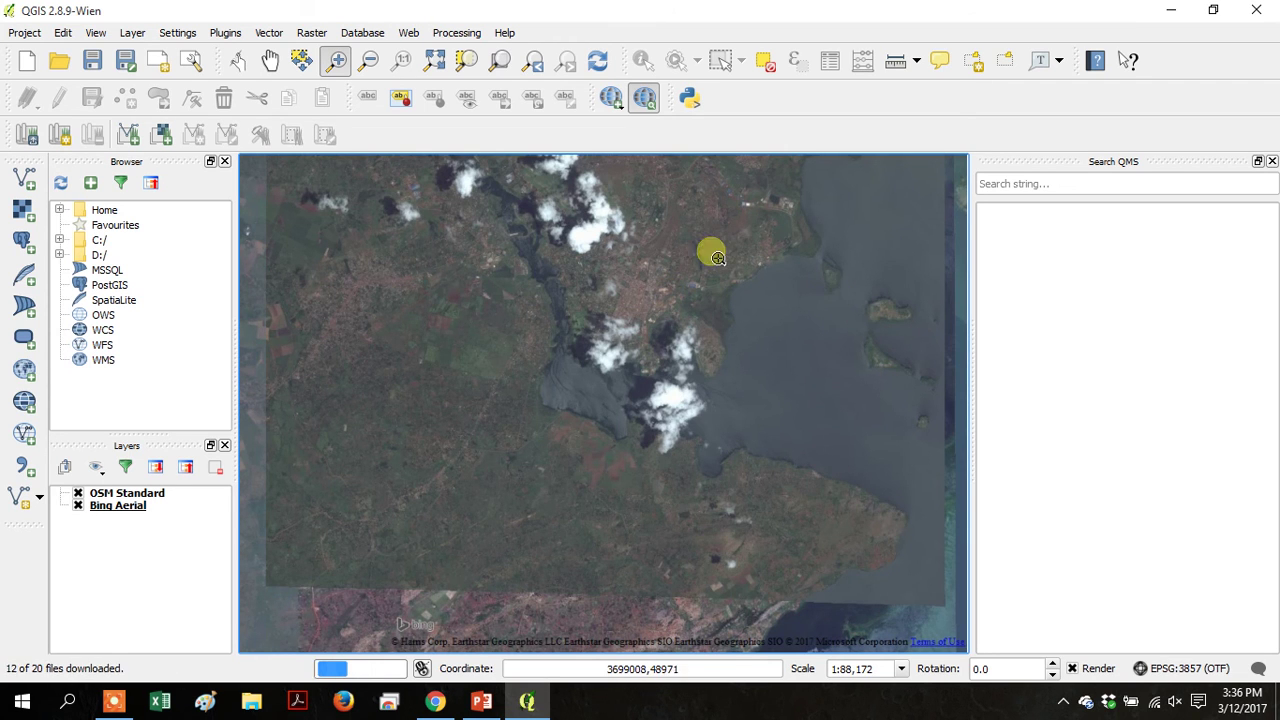
drag(752, 236, 808, 281)
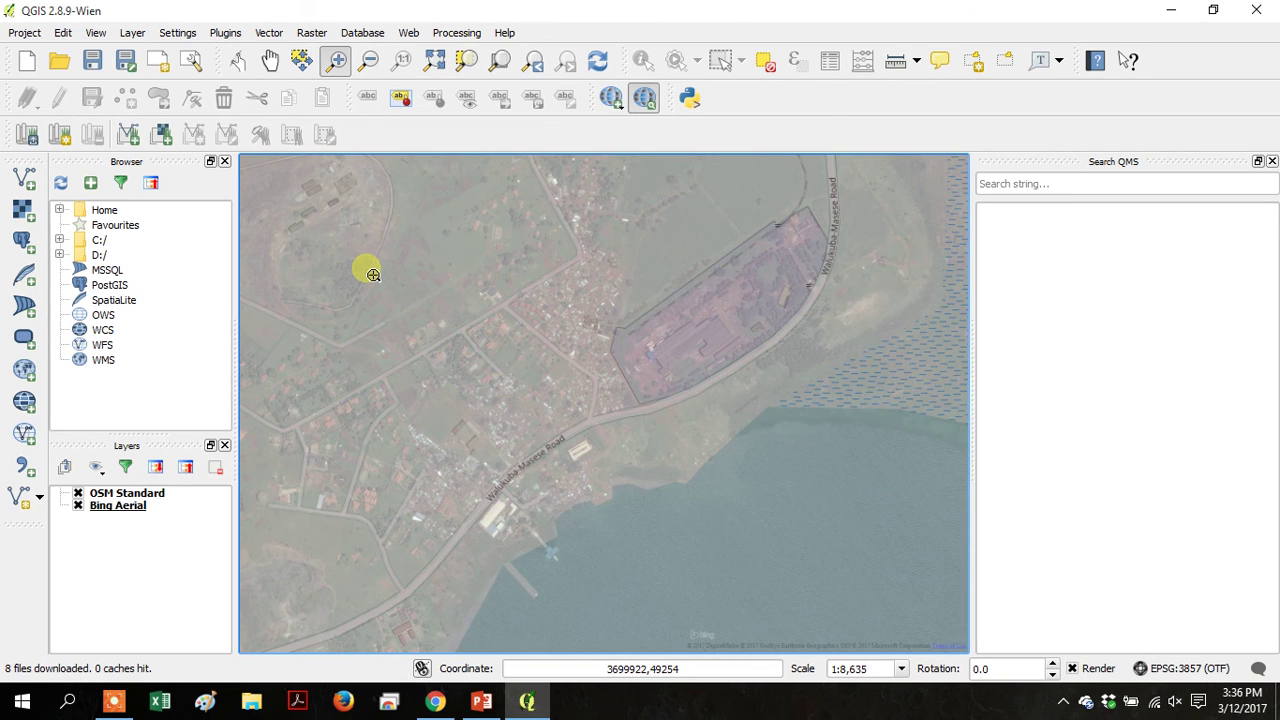
drag(373, 275, 730, 610)
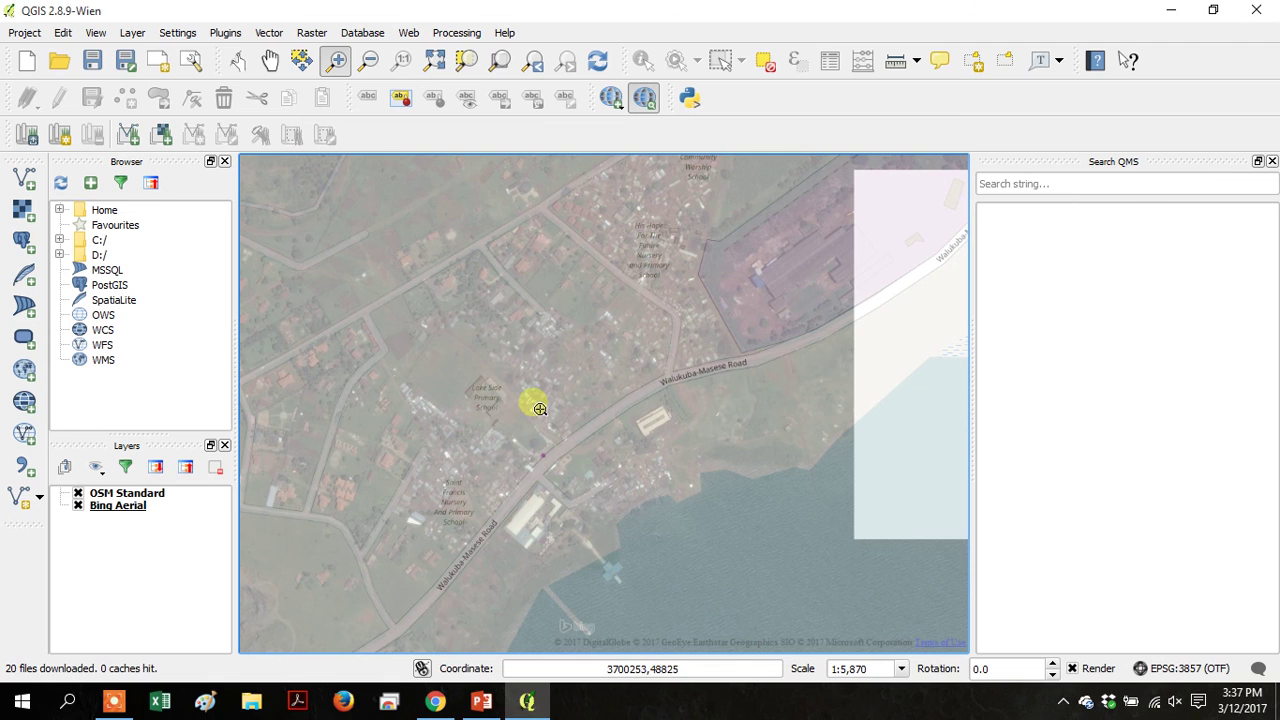
drag(530, 408, 750, 538)
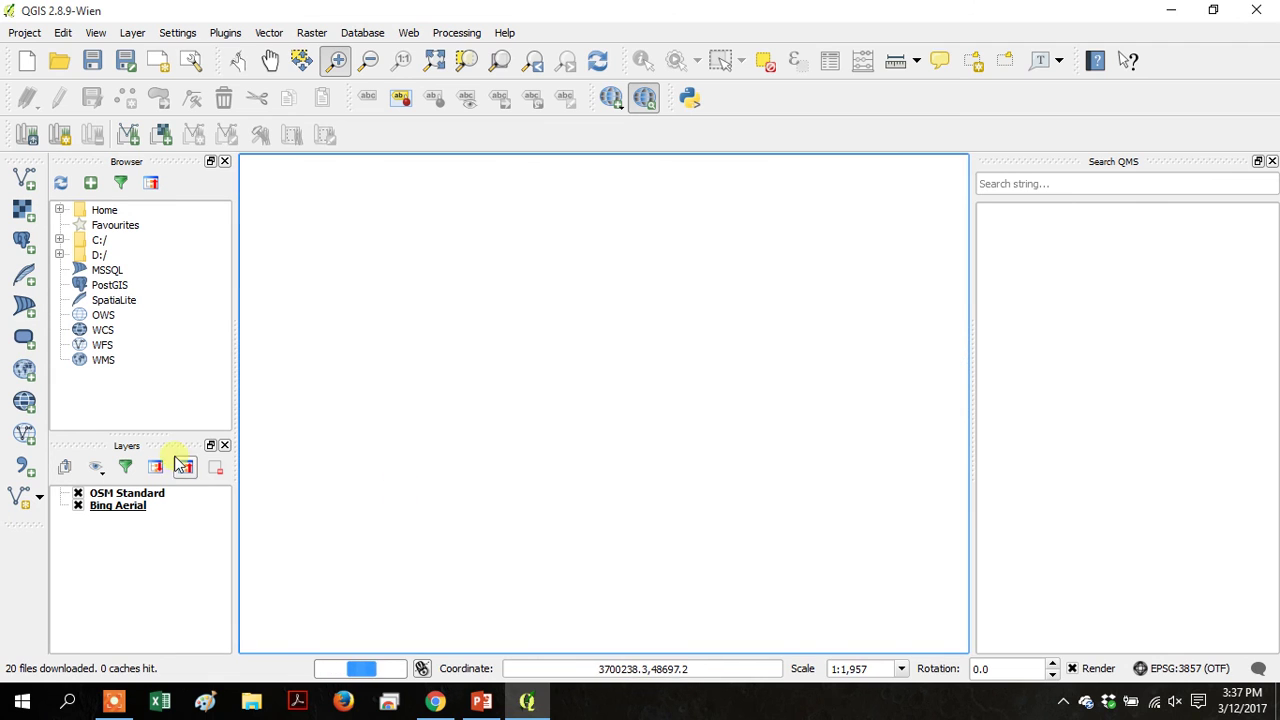
Hide the OSM Standard layer and widen the view of the Bing Aerial lakeshore imagery.
click(78, 493)
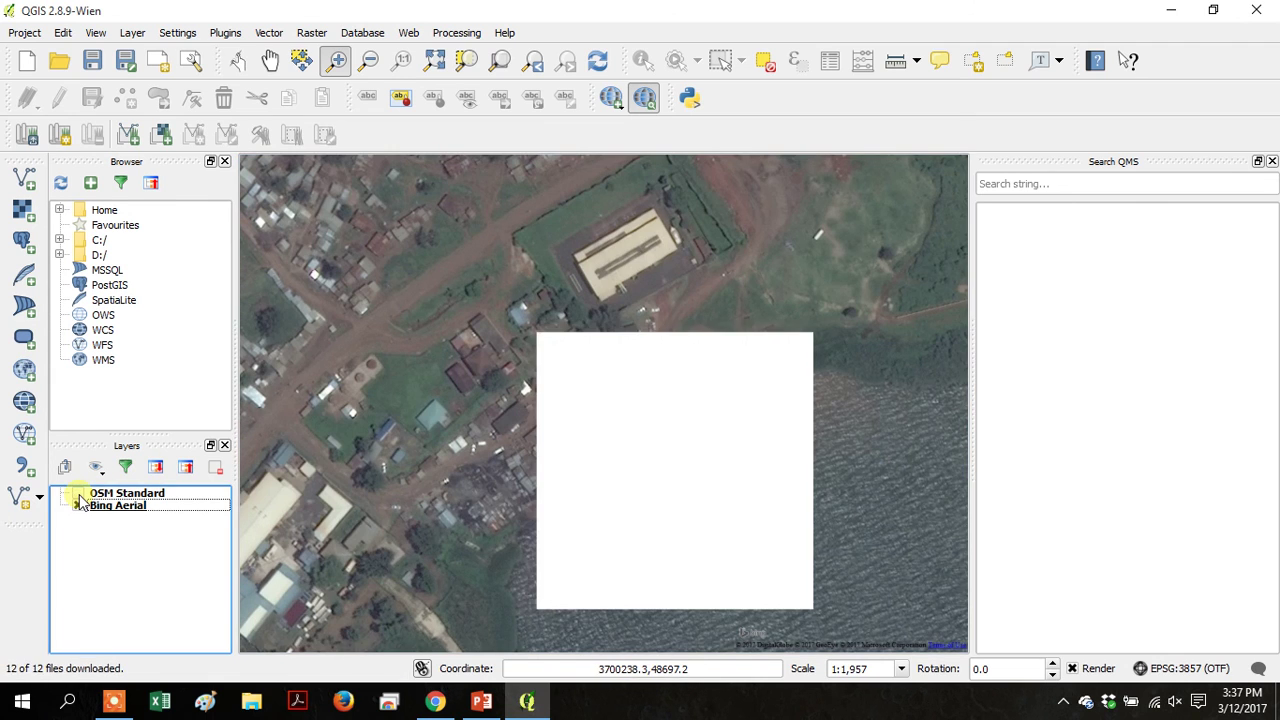
click(368, 60)
drag(515, 398, 811, 648)
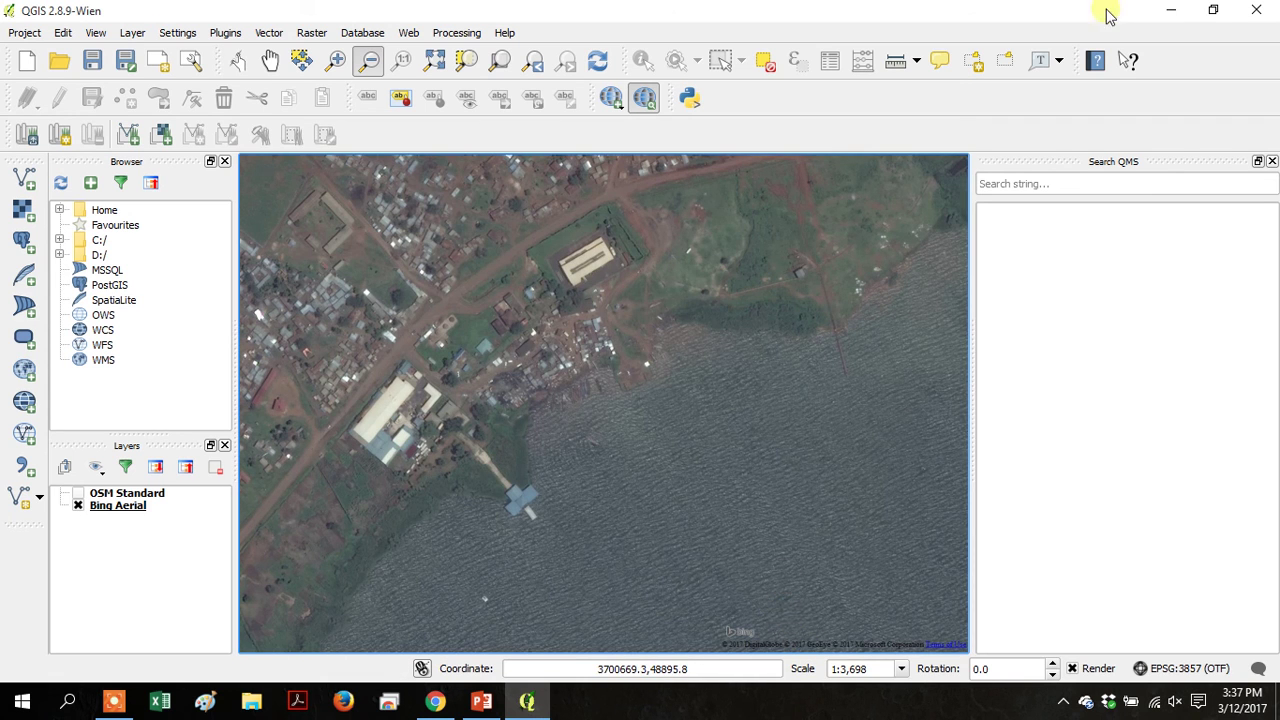
Exit QGIS from the current project.
click(25, 34)
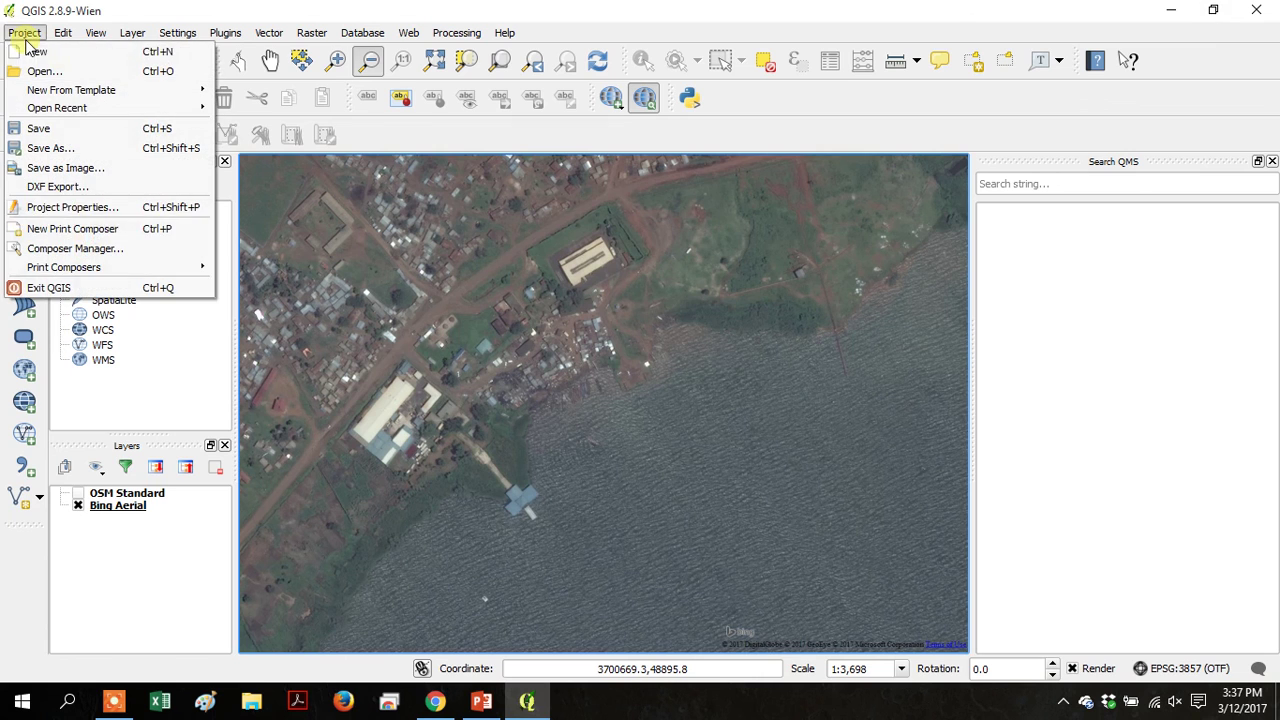
click(68, 288)
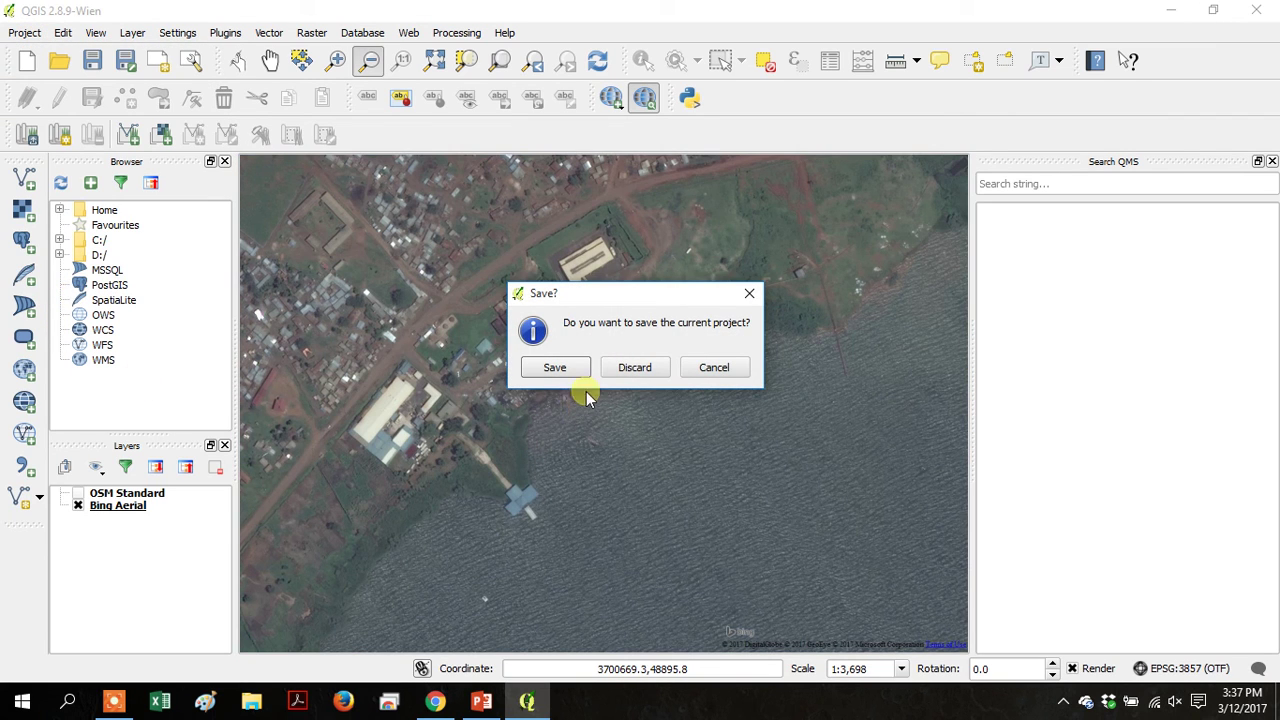